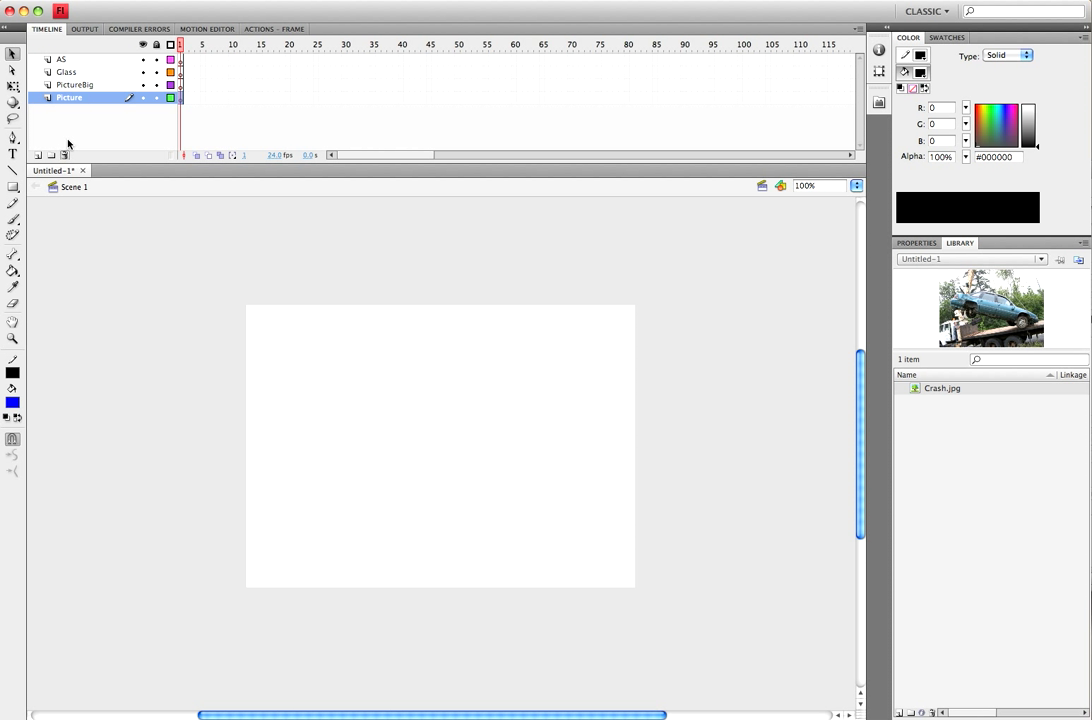
Step: Check the layers and make the Picture layer the active layer
{"action": "left_click", "coordinate": [87, 86]}
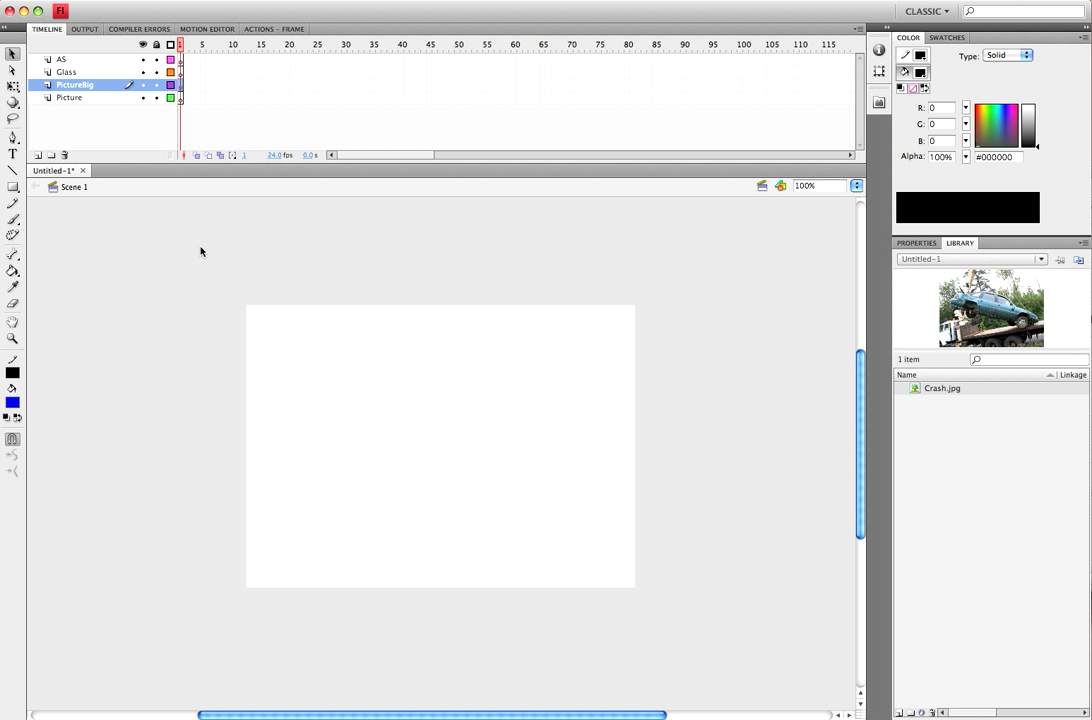
{"action": "left_click", "coordinate": [58, 72]}
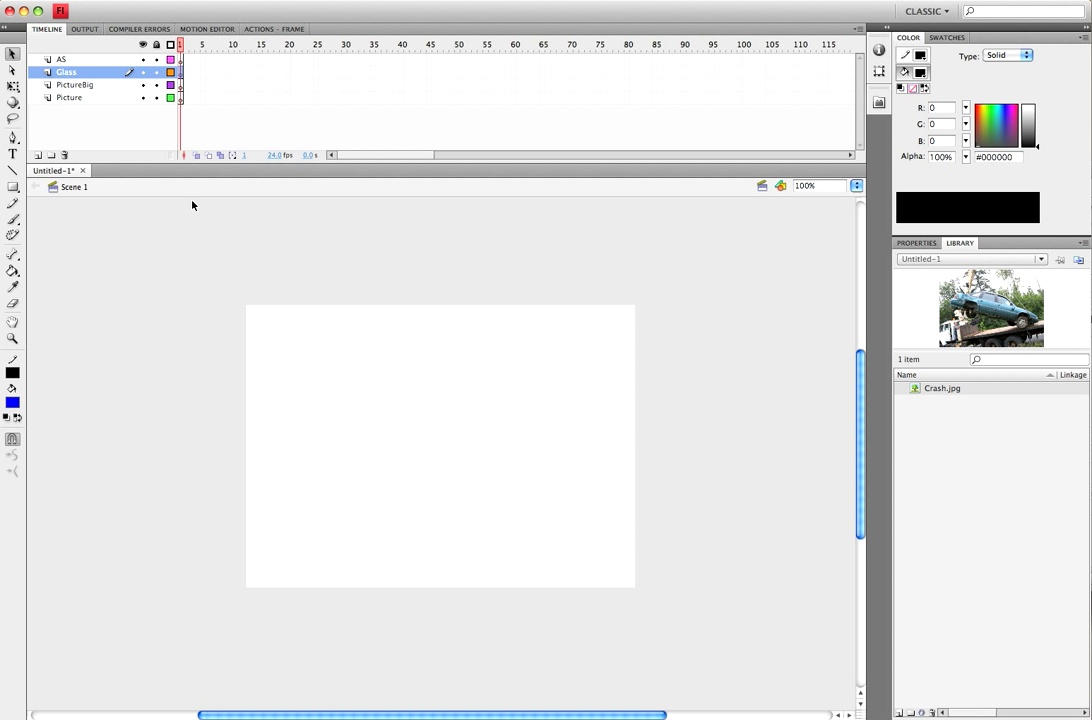
{"action": "left_click", "coordinate": [66, 60]}
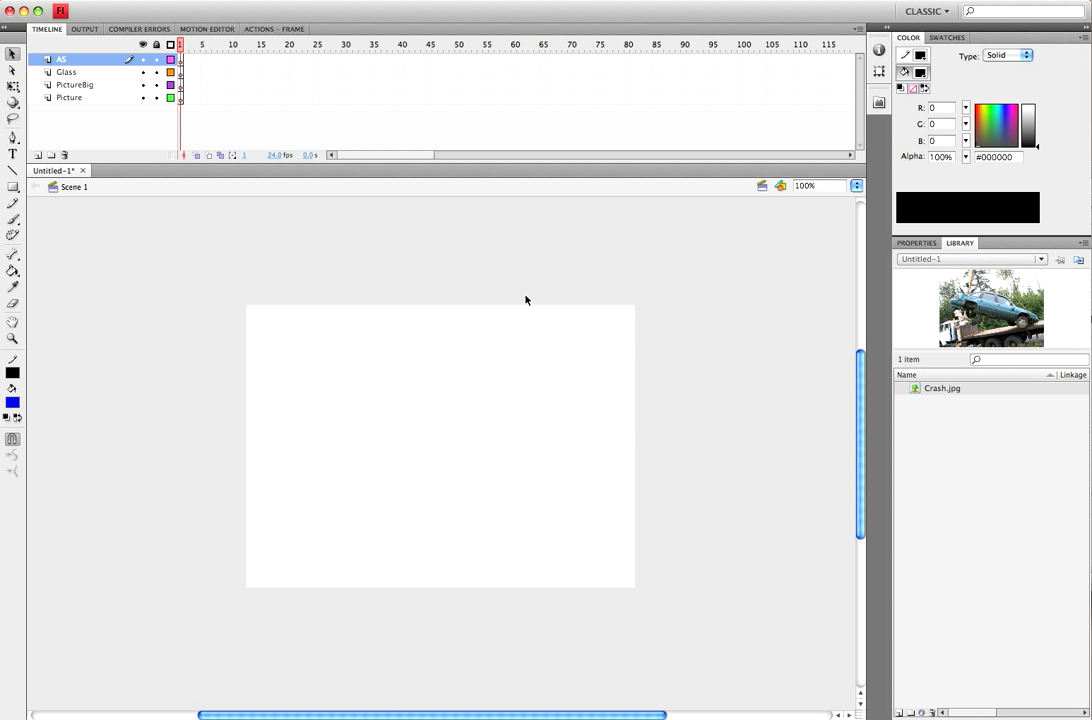
{"action": "left_click", "coordinate": [82, 98]}
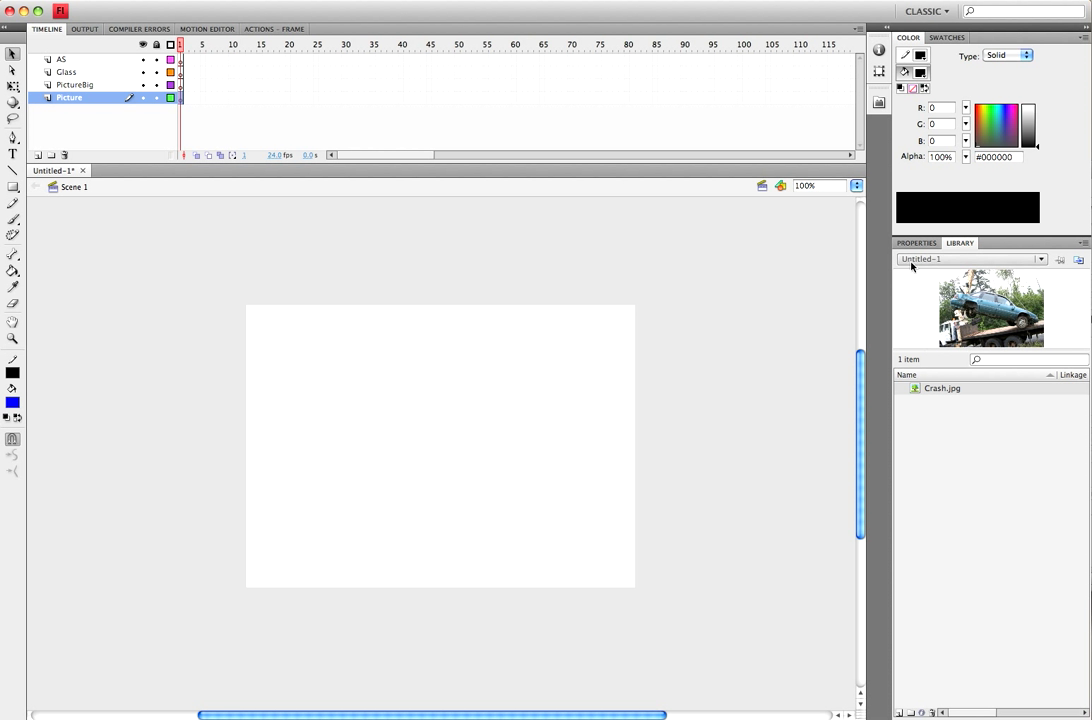
Step: Drag Crash.jpg from the Library onto the stage
{"action": "left_click", "coordinate": [941, 392]}
{"action": "left_click_drag", "start_coordinate": [941, 393], "coordinate": [441, 402]}
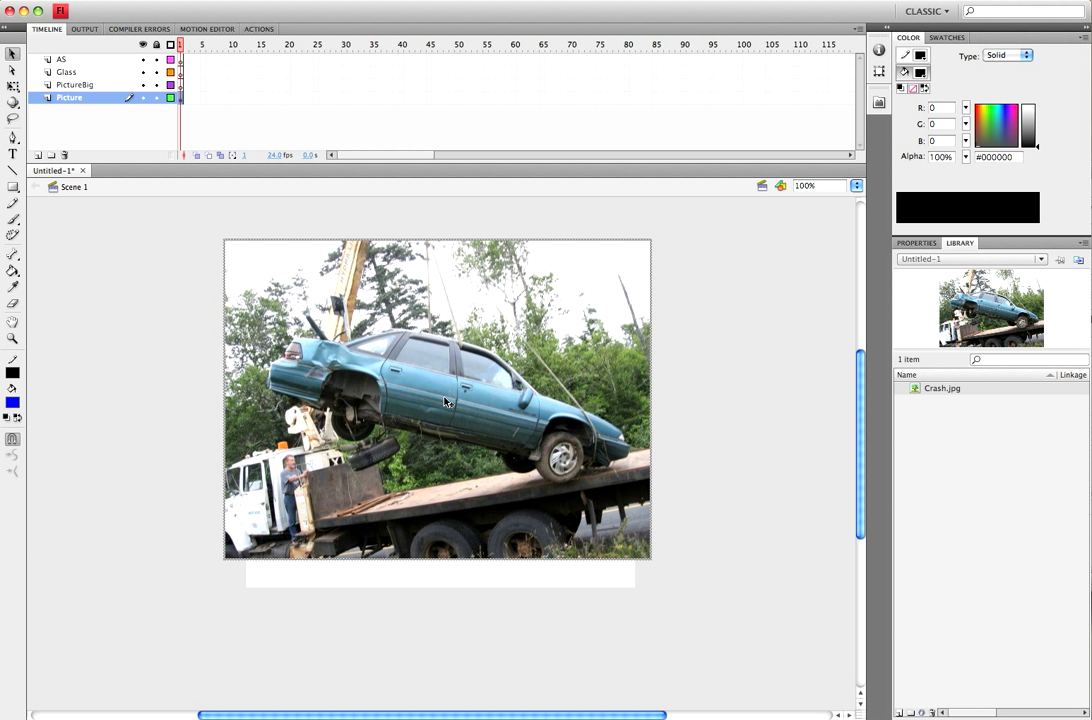
{"action": "left_click_drag", "start_coordinate": [362, 332], "coordinate": [375, 363]}
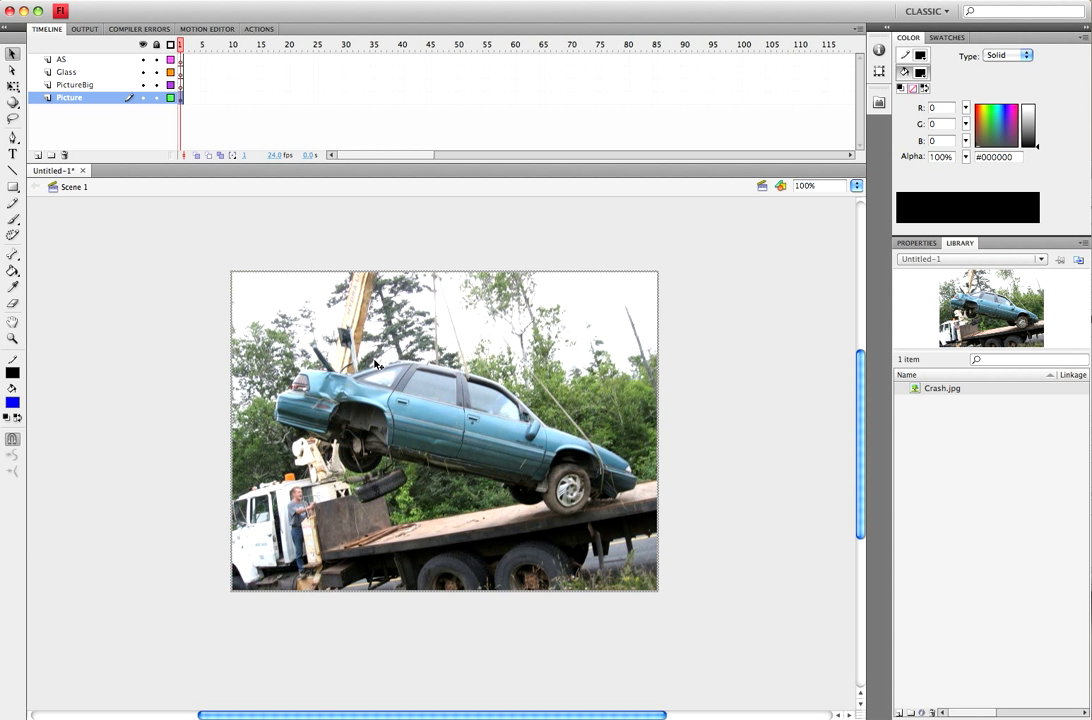
Step: Resize and nudge the car photo with Free Transform until it exactly fills the stage
{"action": "left_click", "coordinate": [12, 87]}
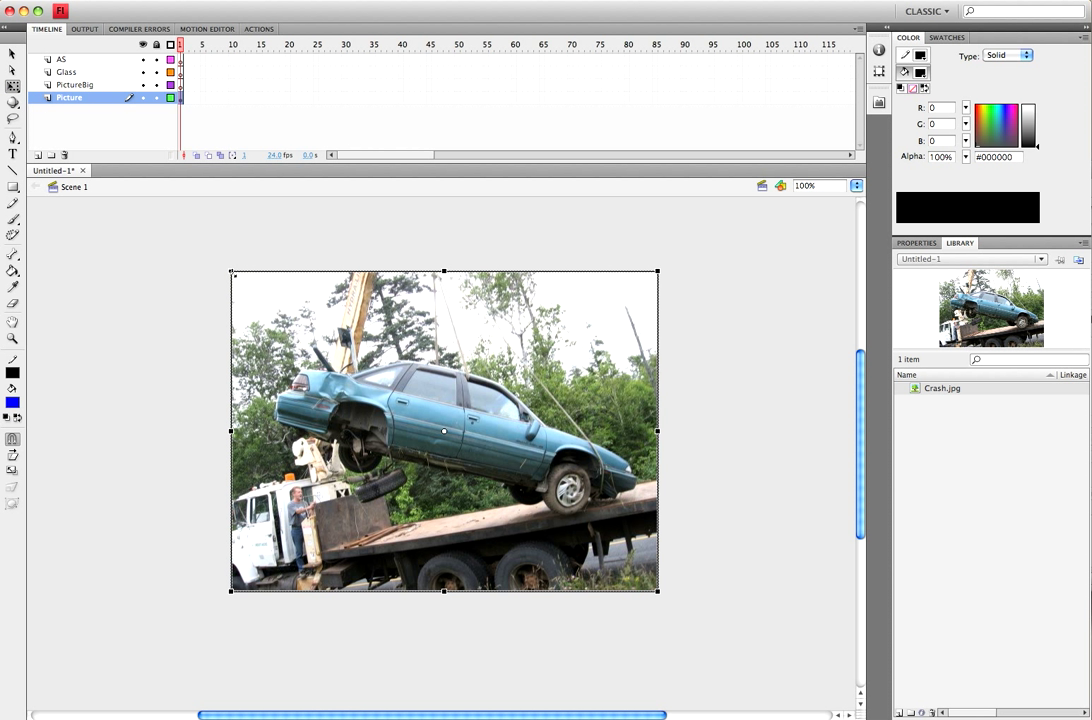
{"action": "left_click_drag", "start_coordinate": [232, 271], "coordinate": [257, 287]}
{"action": "mouse_move", "coordinate": [334, 335]}
{"action": "left_mouse_down"}
{"action": "mouse_move", "coordinate": [347, 363]}
{"action": "mouse_move", "coordinate": [328, 338]}
{"action": "mouse_move", "coordinate": [323, 352]}
{"action": "left_mouse_up"}
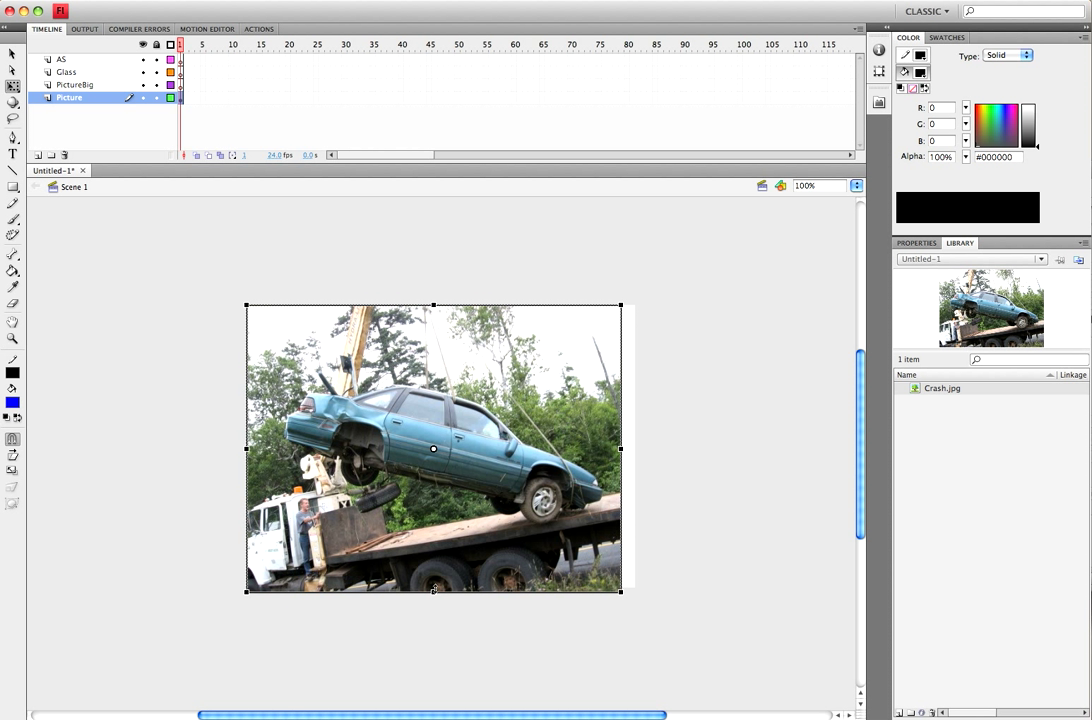
{"action": "left_click_drag", "start_coordinate": [436, 591], "coordinate": [436, 587]}
{"action": "key", "text": "Up"}
{"action": "key", "text": "Up"}
{"action": "key", "text": "Up"}
{"action": "key", "text": "Up"}
{"action": "key", "text": "Up"}
{"action": "key", "text": "Up"}
{"action": "key", "text": "Up"}
{"action": "key", "text": "Right"}
{"action": "key", "text": "Right"}
{"action": "key", "text": "Right"}
{"action": "key", "text": "Right"}
{"action": "key", "text": "Right"}
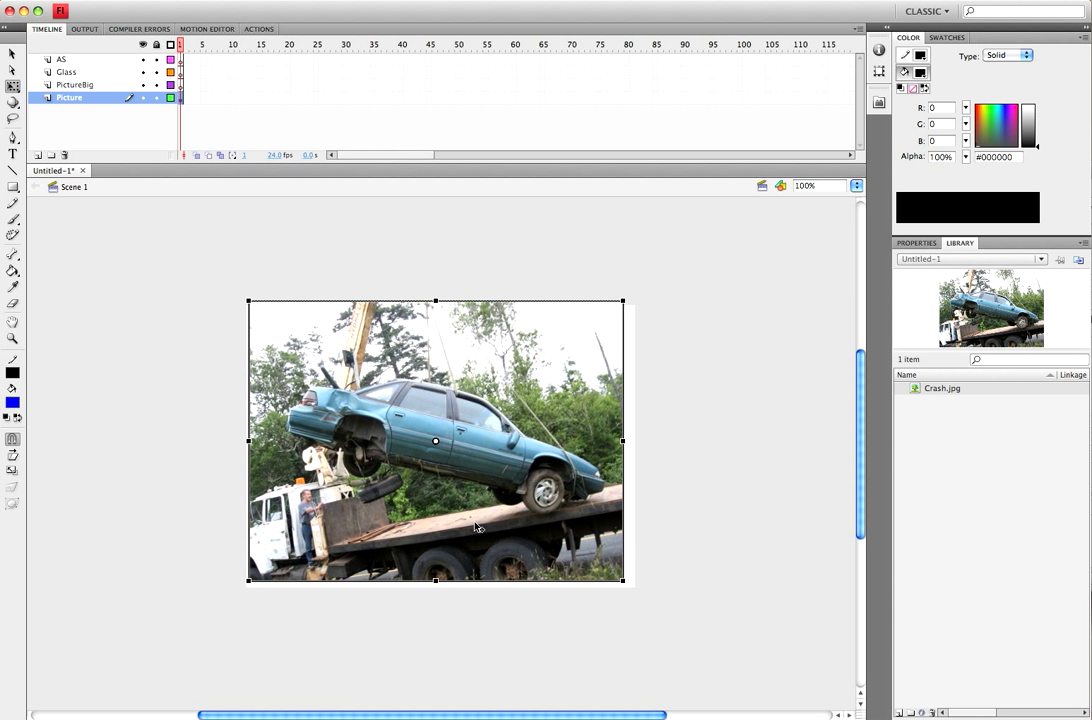
{"action": "key", "text": "Down"}
{"action": "key", "text": "Down"}
{"action": "key", "text": "Down"}
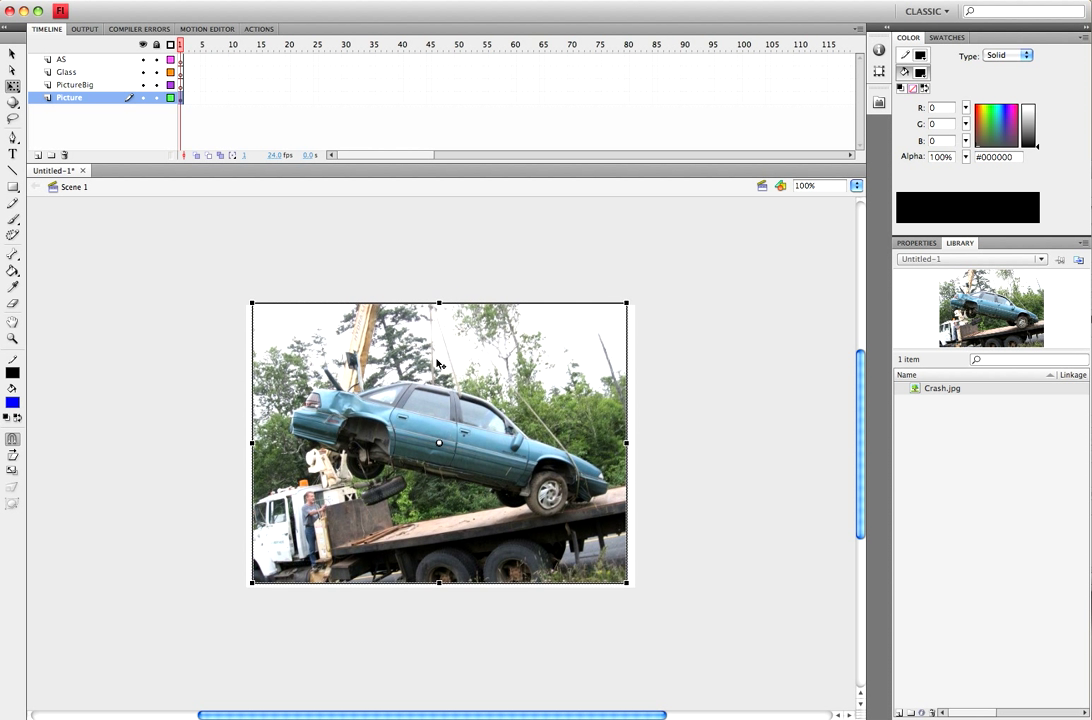
{"action": "key", "text": "Down"}
{"action": "key", "text": "Down"}
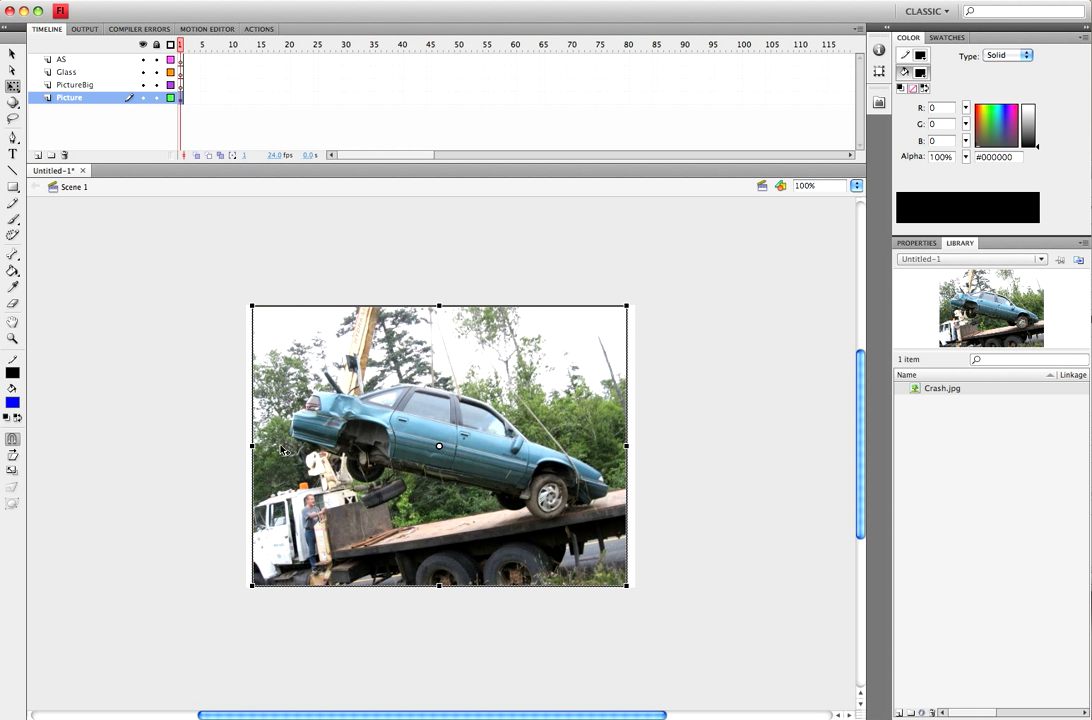
{"action": "left_click_drag", "start_coordinate": [252, 446], "coordinate": [248, 446]}
{"action": "key", "text": "Right"}
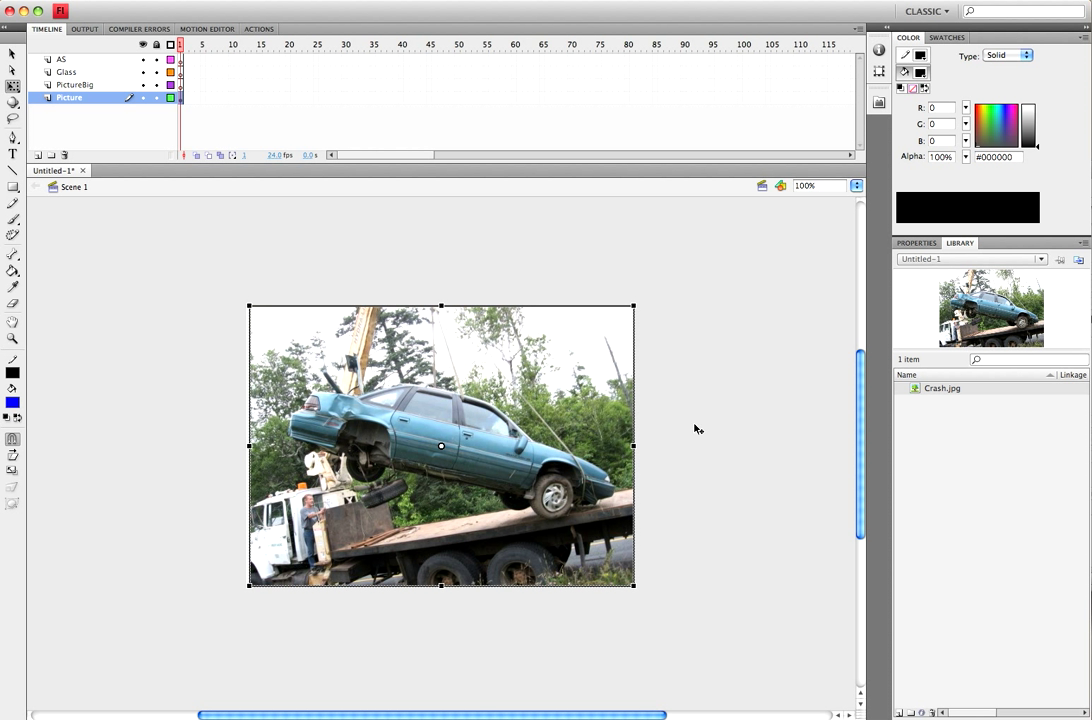
{"action": "left_click_drag", "start_coordinate": [245, 446], "coordinate": [243, 446]}
Step: Deselect the fitted photo, then reselect it with the Selection tool
{"action": "left_click", "coordinate": [236, 441]}
{"action": "left_click", "coordinate": [268, 440]}
{"action": "left_click", "coordinate": [105, 331]}
{"action": "key", "text": "v"}
{"action": "left_click_drag", "start_coordinate": [201, 277], "coordinate": [667, 625]}
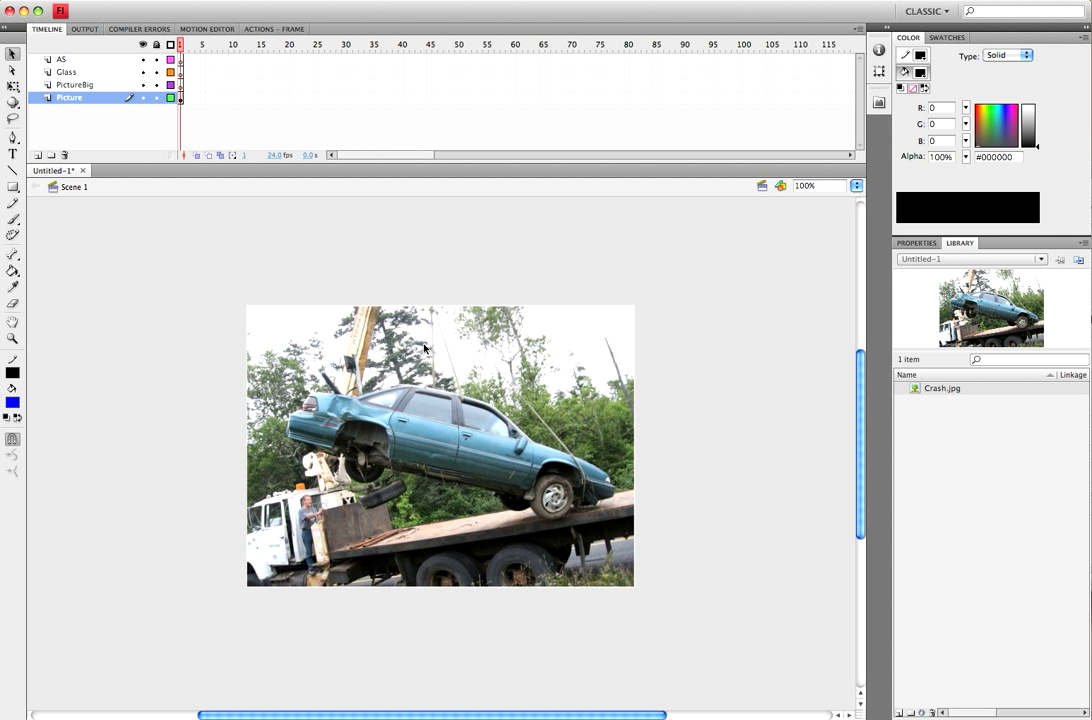
Step: Paste an enlarged copy of the car photo into PictureBig, centred over the original
{"action": "left_click", "coordinate": [91, 85]}
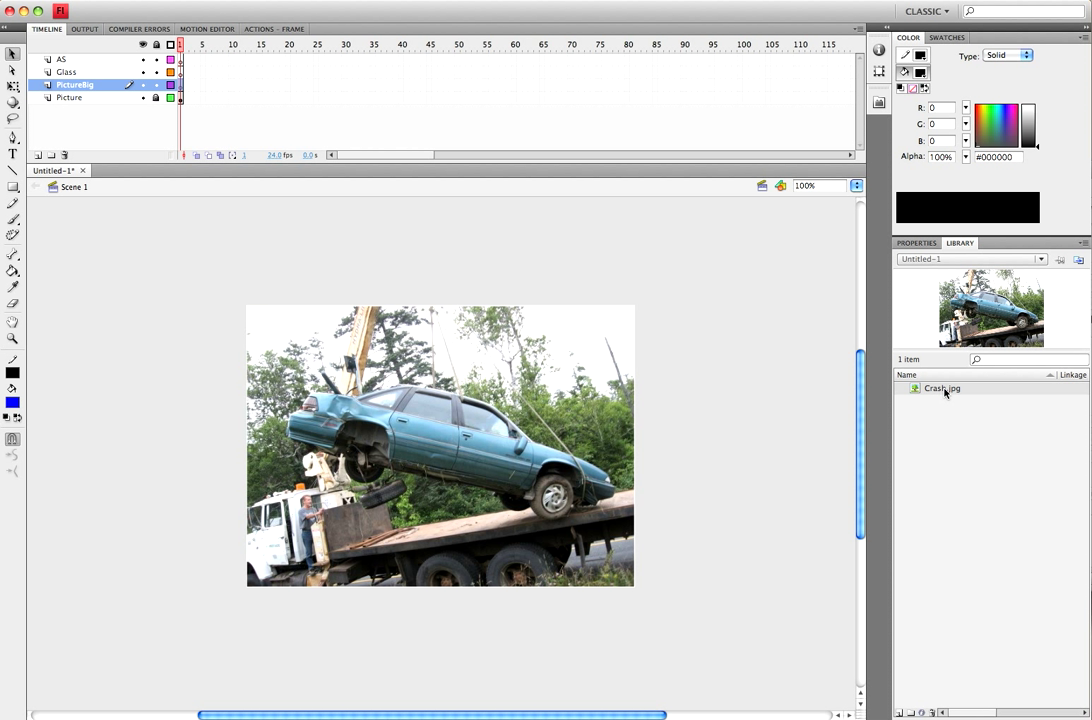
{"action": "key", "text": "super+v"}
{"action": "left_click_drag", "start_coordinate": [612, 433], "coordinate": [461, 453]}
Step: Toggle PictureBig's visibility to compare the enlarged copy with the original, then deselect
{"action": "left_click", "coordinate": [143, 86]}
{"action": "left_click", "coordinate": [143, 86]}
{"action": "left_click", "coordinate": [143, 86]}
{"action": "left_click", "coordinate": [143, 86]}
{"action": "left_click", "coordinate": [143, 86]}
{"action": "left_click", "coordinate": [143, 86]}
{"action": "left_click", "coordinate": [143, 87]}
{"action": "left_click", "coordinate": [143, 86]}
{"action": "left_click", "coordinate": [143, 86]}
{"action": "left_click", "coordinate": [143, 86]}
{"action": "left_click", "coordinate": [239, 212]}
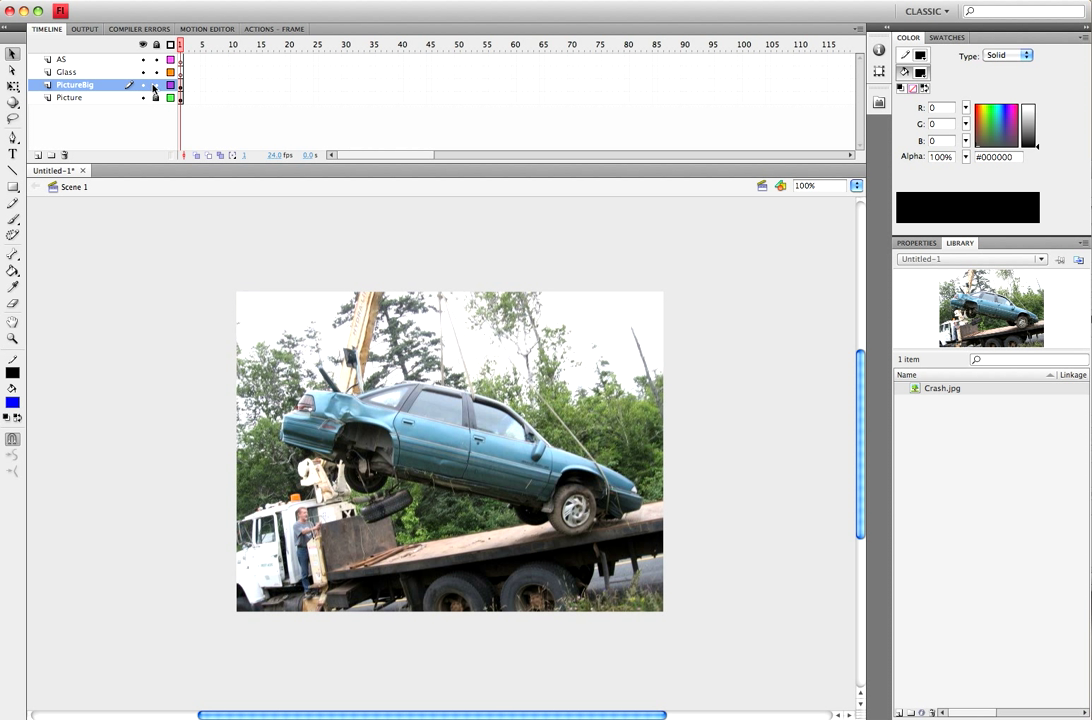
Step: On the Glass layer, draw a blue circle with the Oval tool left of the photo and select it
{"action": "left_click", "coordinate": [67, 73]}
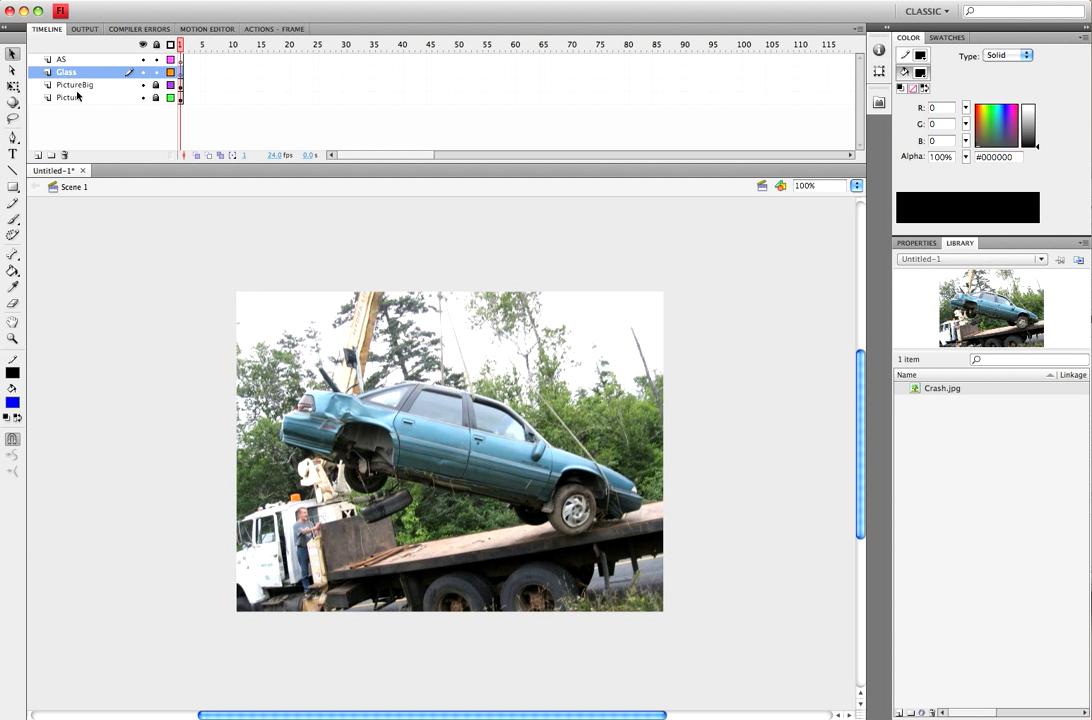
{"action": "left_click", "coordinate": [13, 188]}
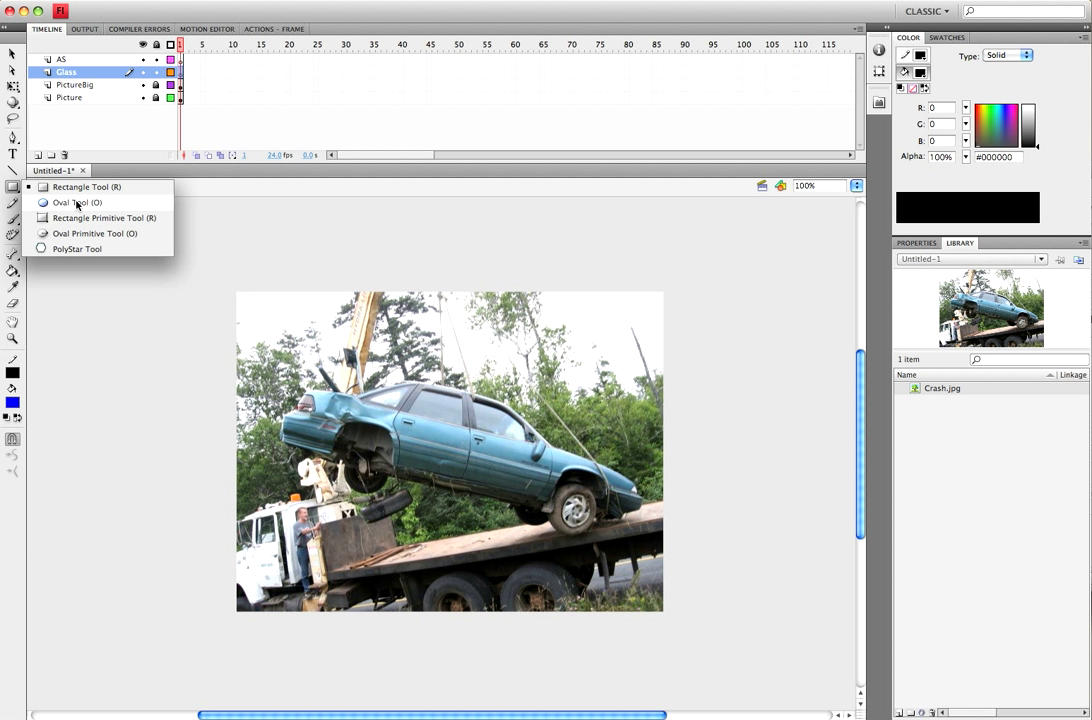
{"action": "left_click", "coordinate": [75, 202]}
{"action": "left_click_drag", "start_coordinate": [109, 283], "coordinate": [173, 346]}
{"action": "key", "text": "v"}
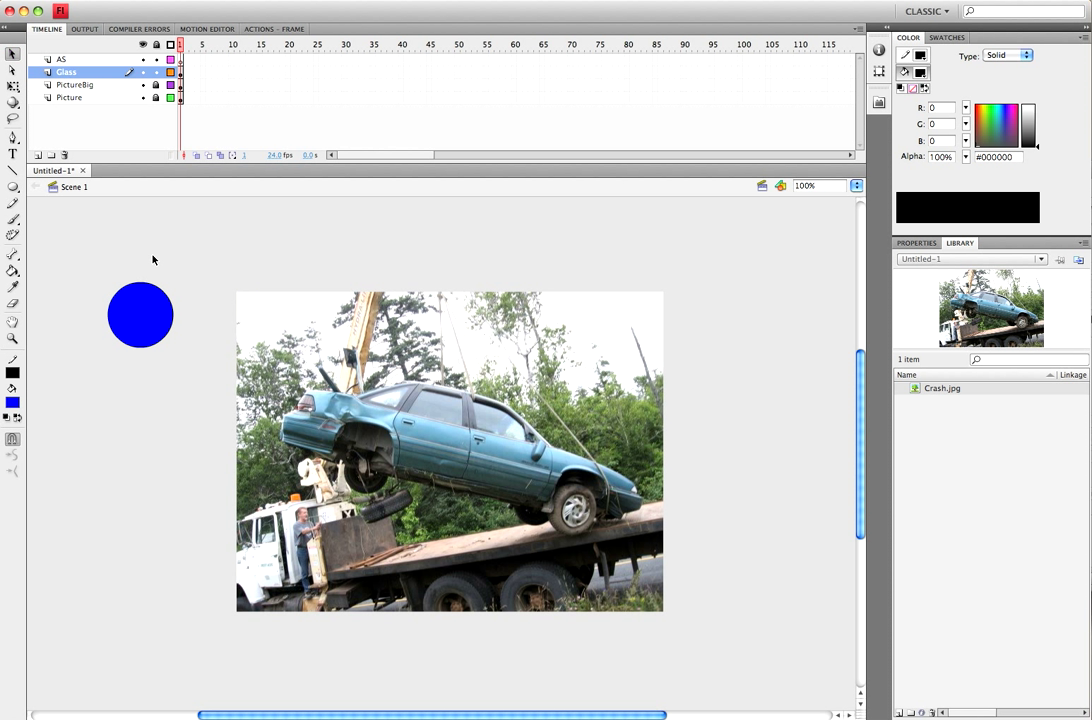
{"action": "left_click_drag", "start_coordinate": [132, 306], "coordinate": [181, 354]}
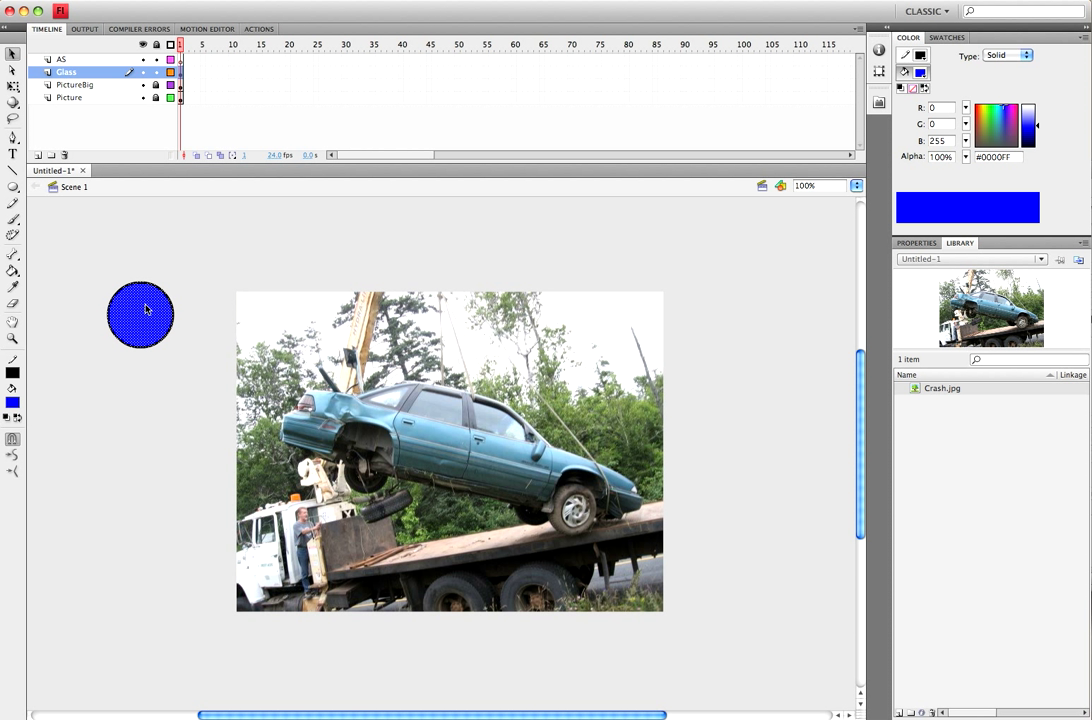
Step: Convert the blue circle into a Movie Clip symbol named Glass
{"action": "right_click", "coordinate": [144, 305]}
{"action": "left_click", "coordinate": [207, 599]}
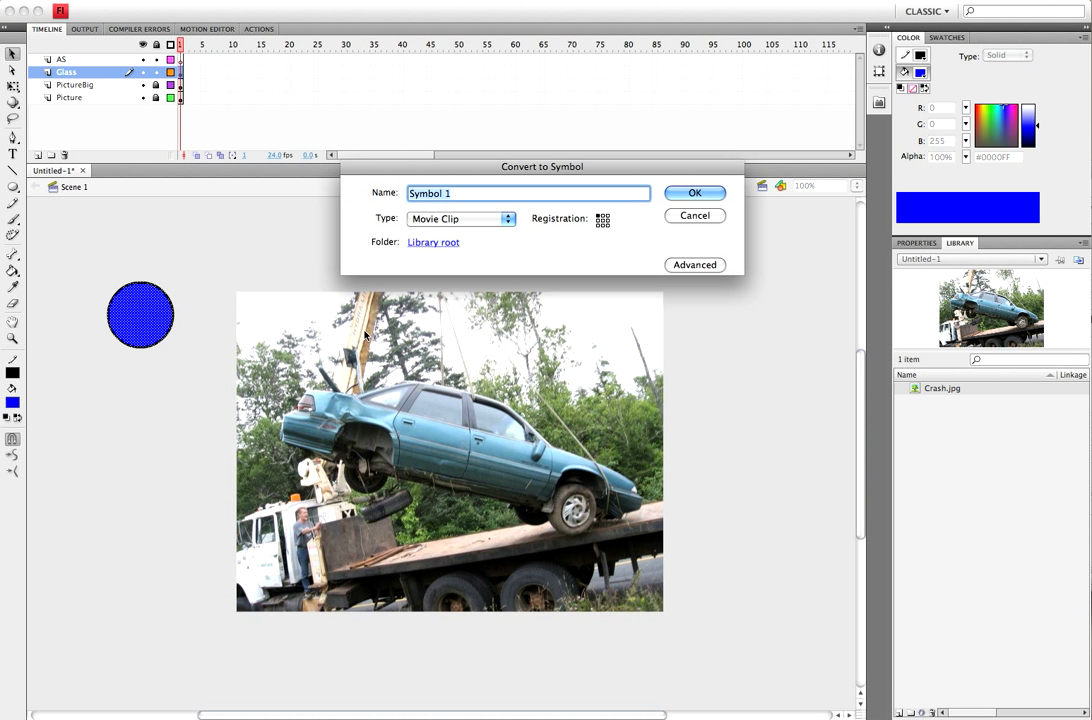
{"action": "left_click", "coordinate": [450, 218]}
{"action": "left_click", "coordinate": [435, 216]}
{"action": "left_click", "coordinate": [470, 219]}
{"action": "left_click", "coordinate": [466, 219]}
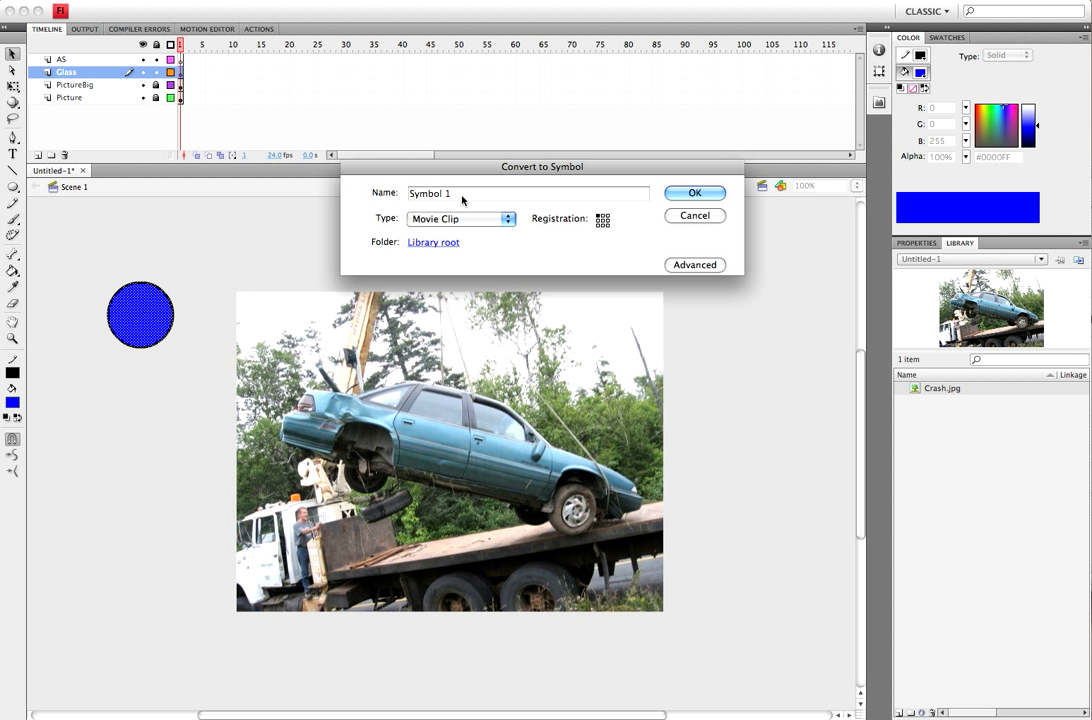
{"action": "left_click", "coordinate": [366, 187]}
{"action": "type", "text": "G"}
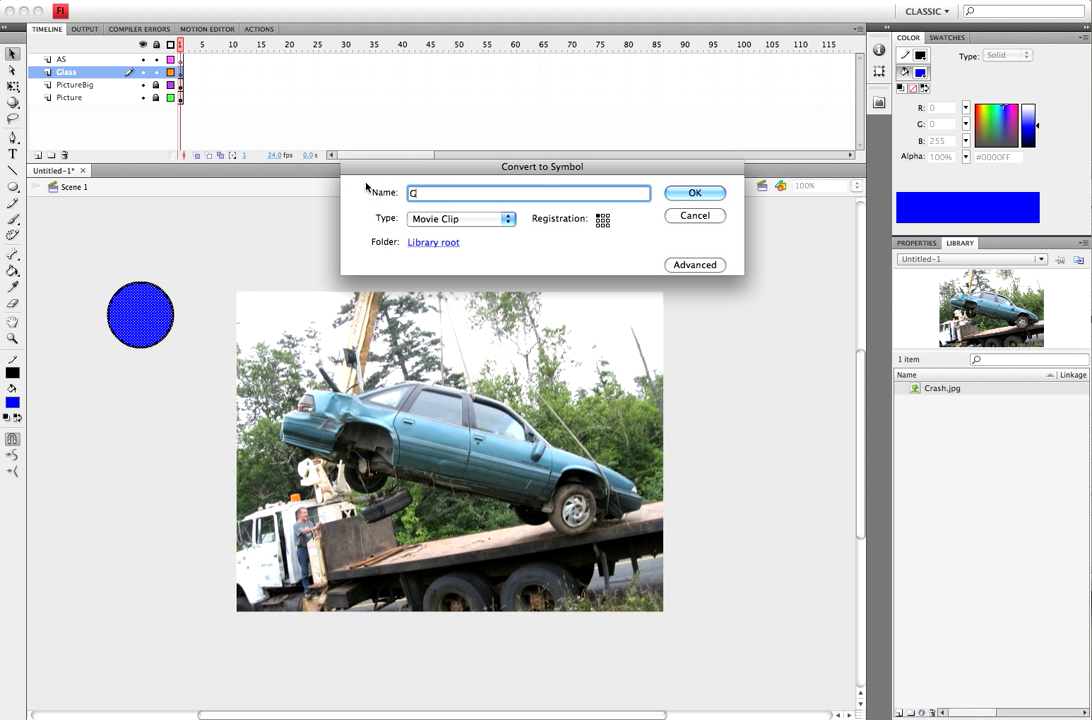
{"action": "type", "text": "lass"}
{"action": "key", "text": "Return"}
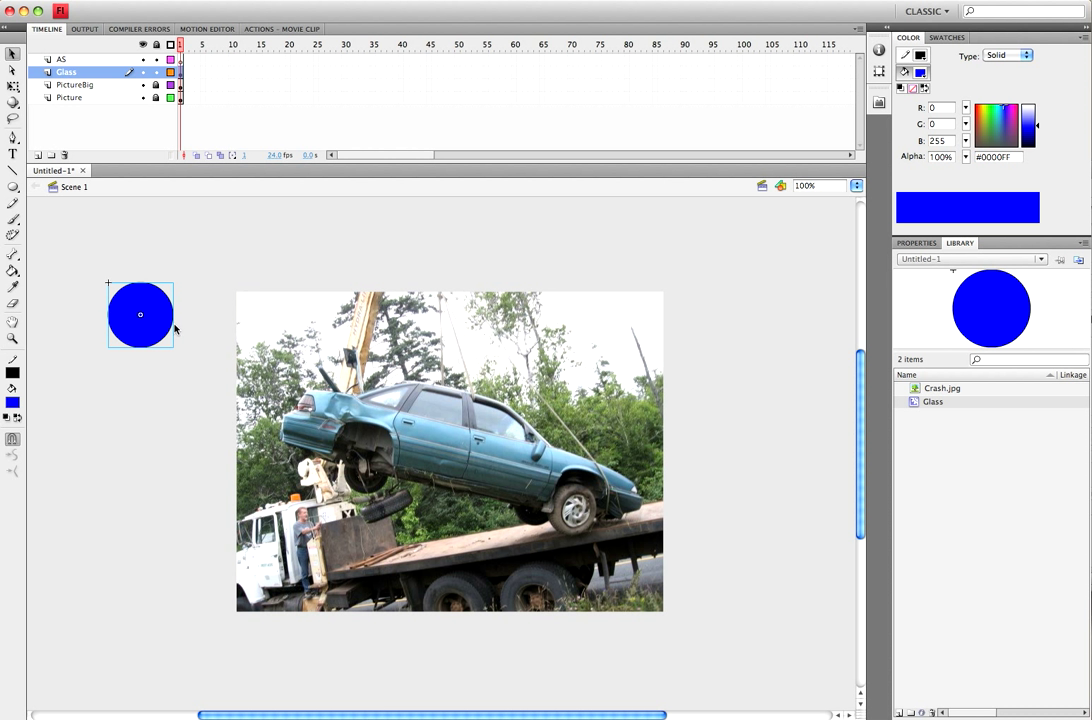
Step: Set the circle's instance name to glass in Properties, then deselect it
{"action": "left_click", "coordinate": [916, 245]}
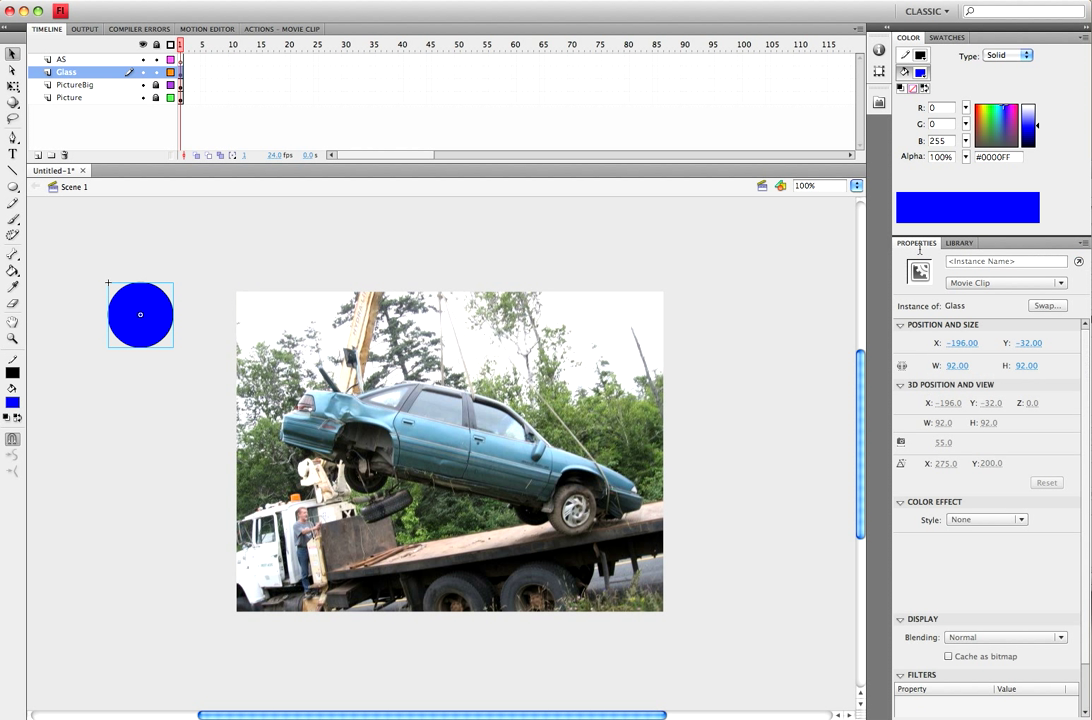
{"action": "left_click", "coordinate": [995, 263]}
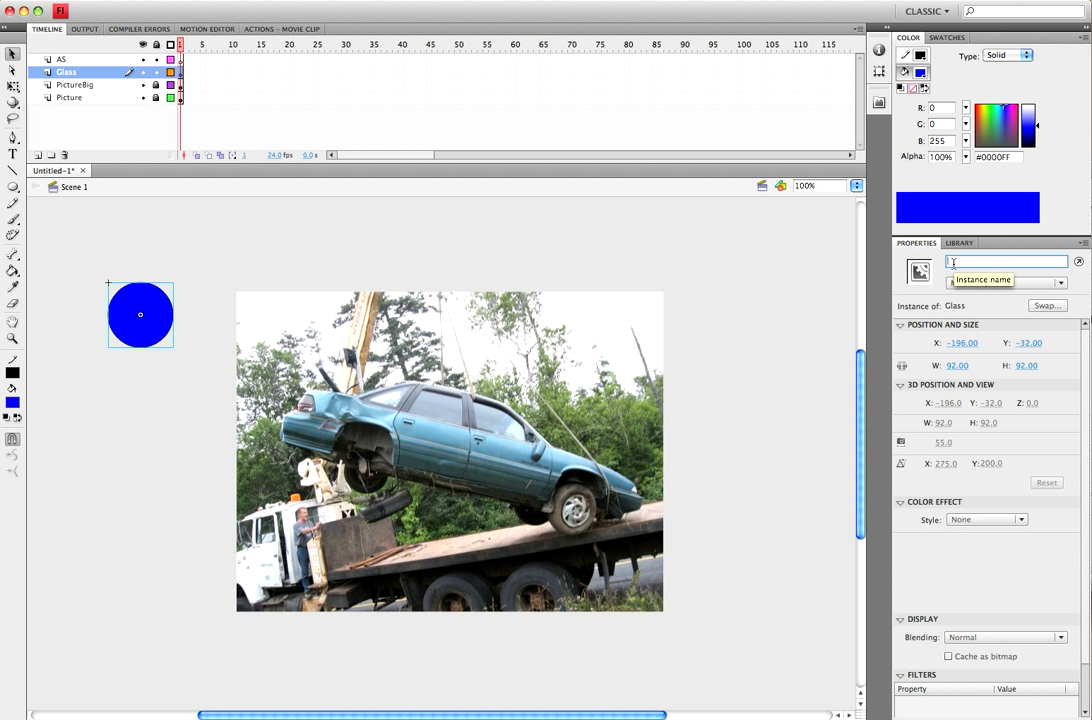
{"action": "type", "text": "ass"}
{"action": "key", "text": "Return"}
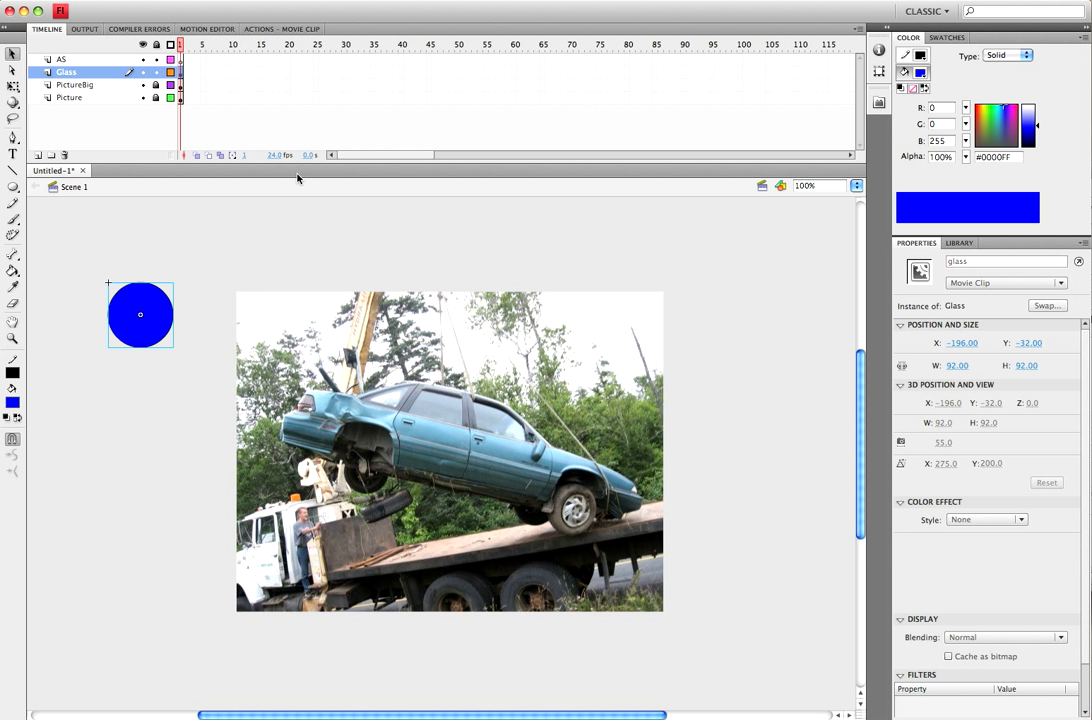
{"action": "left_click", "coordinate": [179, 238]}
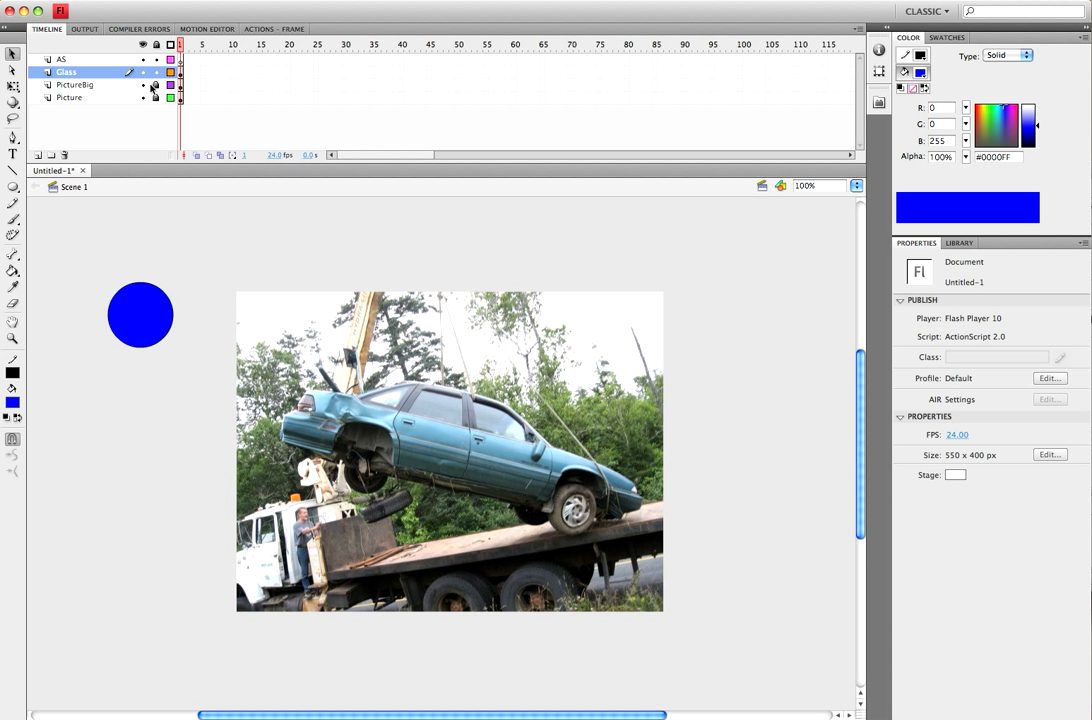
Step: Make the Glass layer a mask over PictureBig, then select the AS layer
{"action": "right_click", "coordinate": [59, 74]}
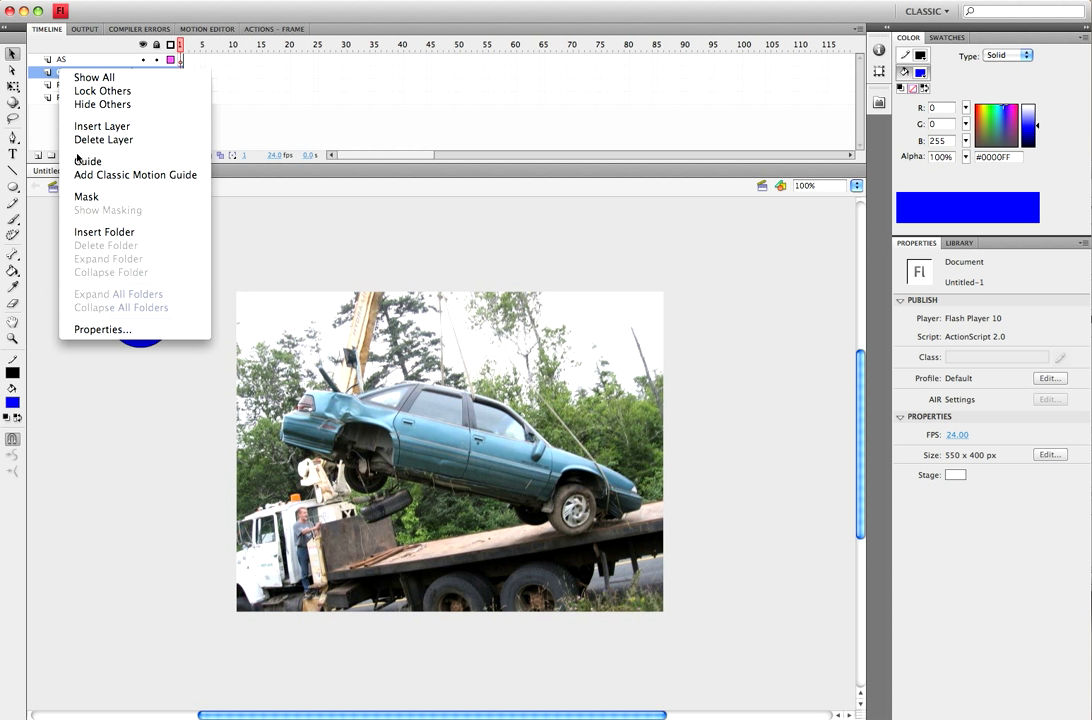
{"action": "left_click", "coordinate": [87, 197]}
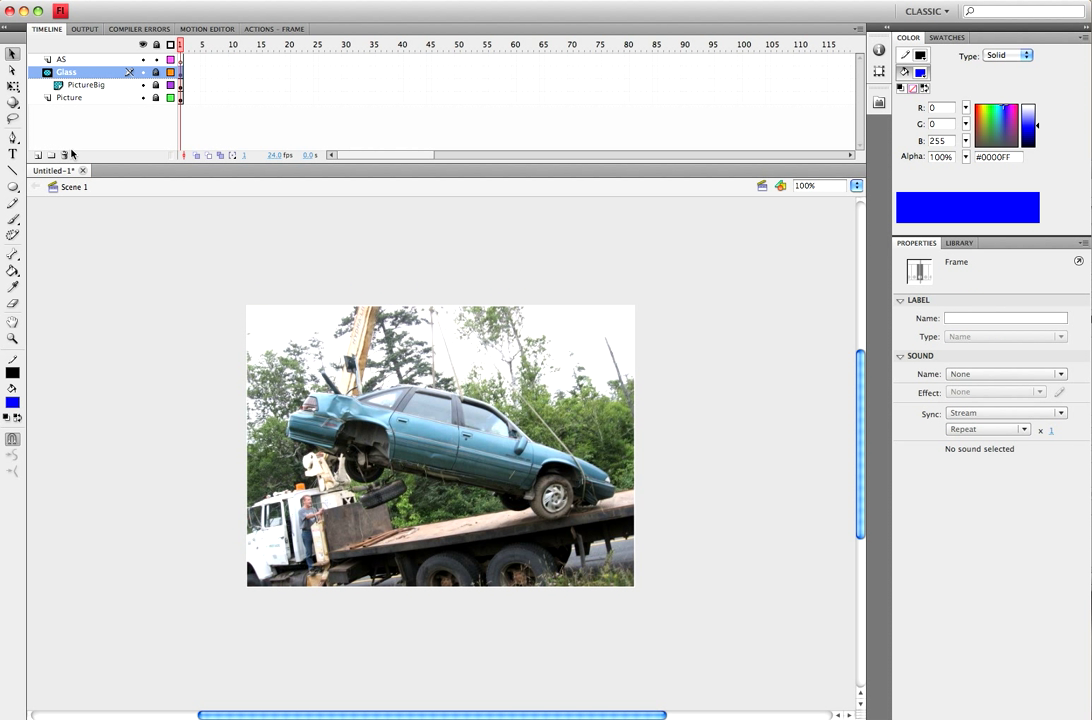
{"action": "left_click", "coordinate": [79, 60]}
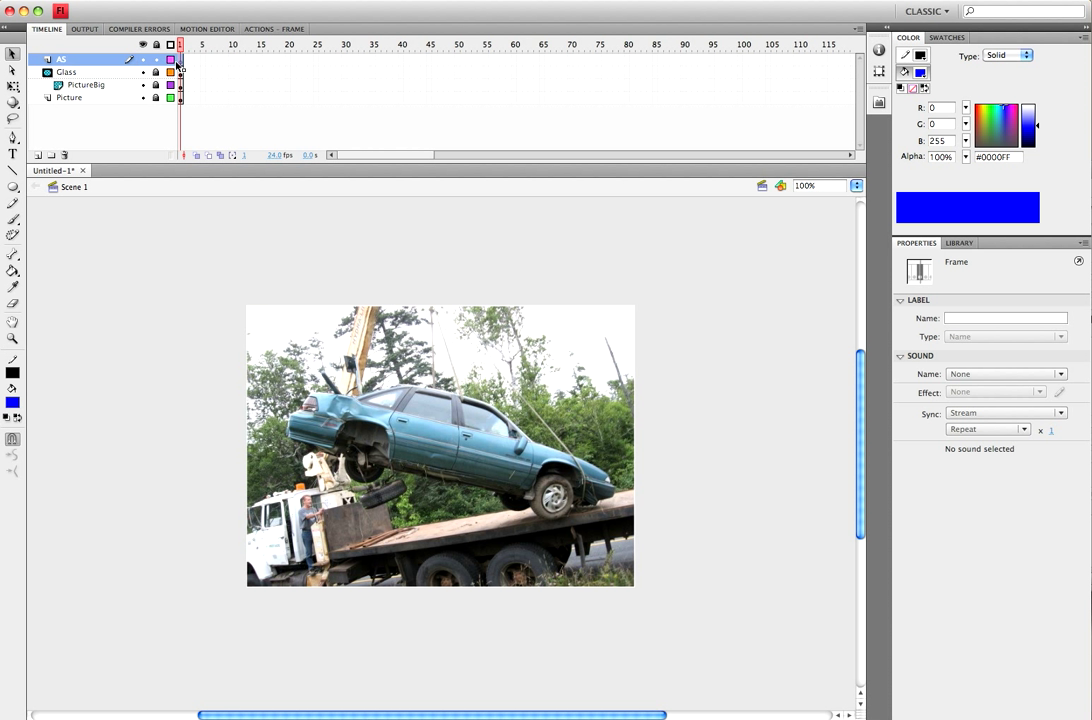
Step: Write startDrag("glass", true); in the AS layer's frame script
{"action": "left_click", "coordinate": [268, 30]}
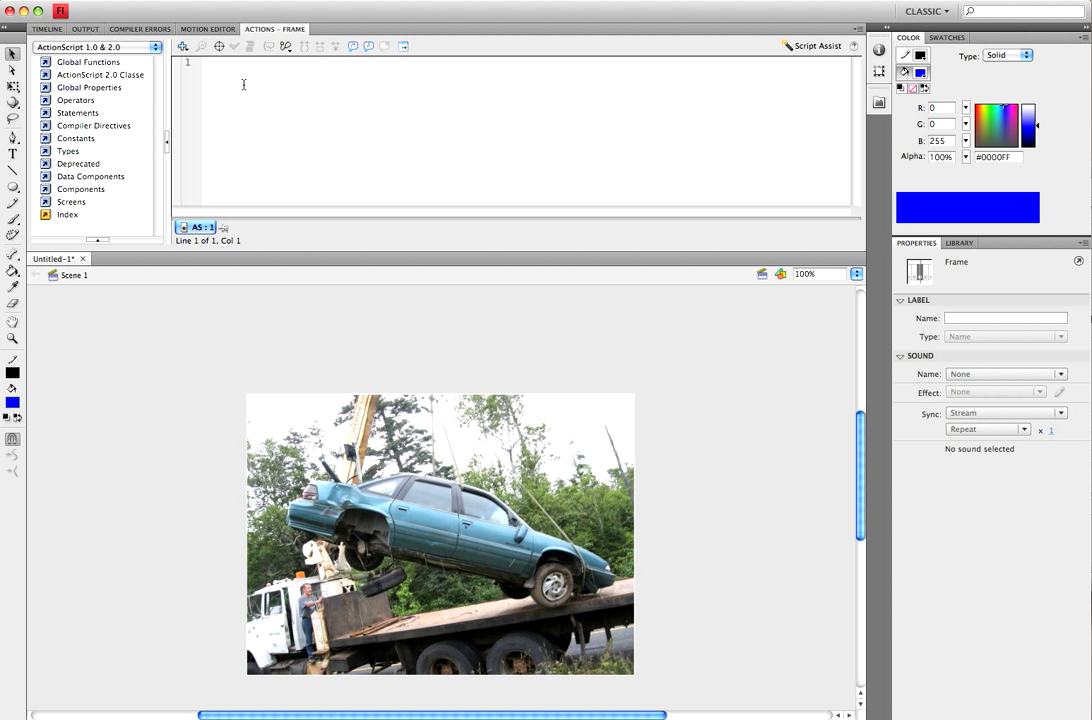
{"action": "type", "text": "sto"}
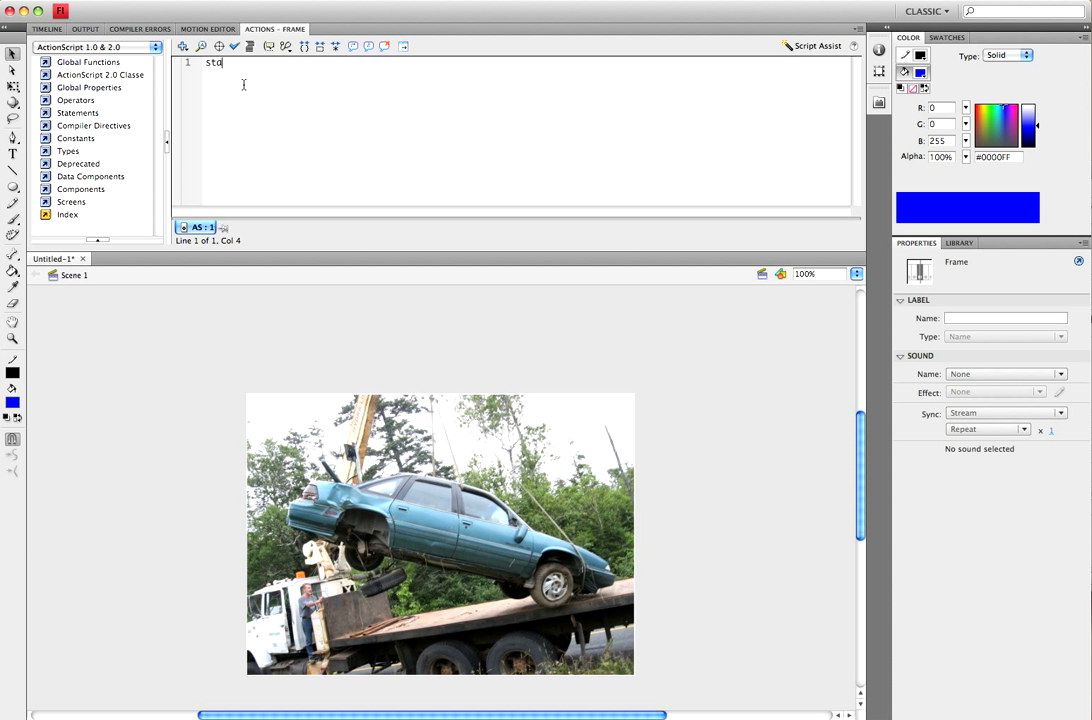
{"action": "type", "text": "rtDrag"}
{"action": "type", "text": "(\"glass"}
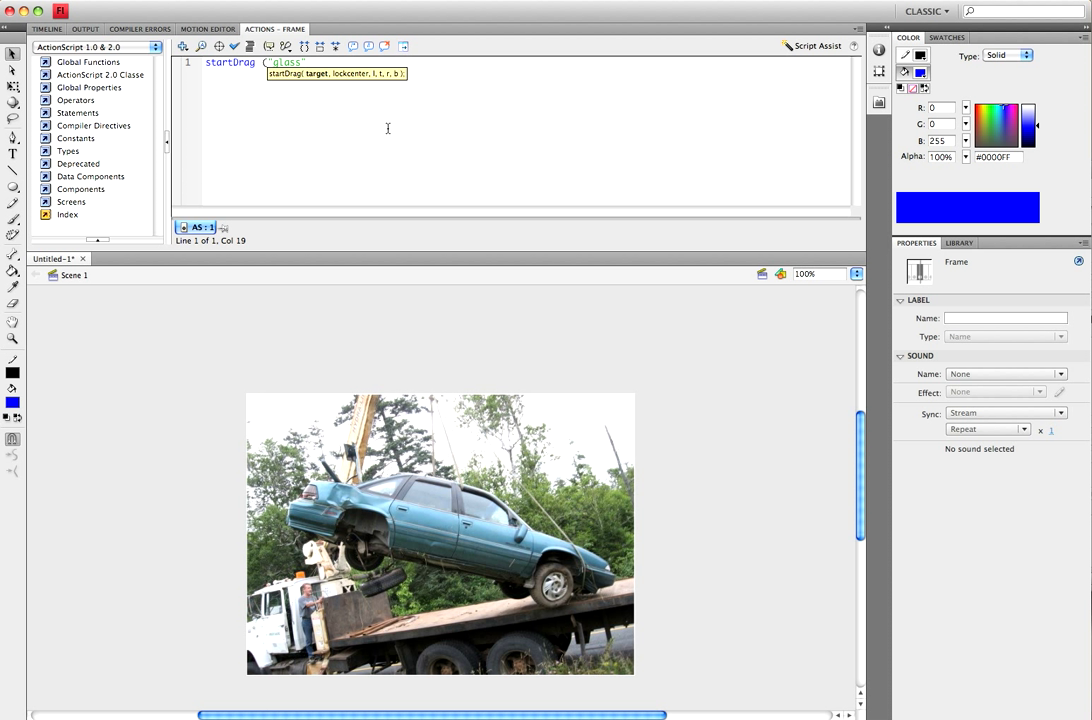
{"action": "type", "text": ","}
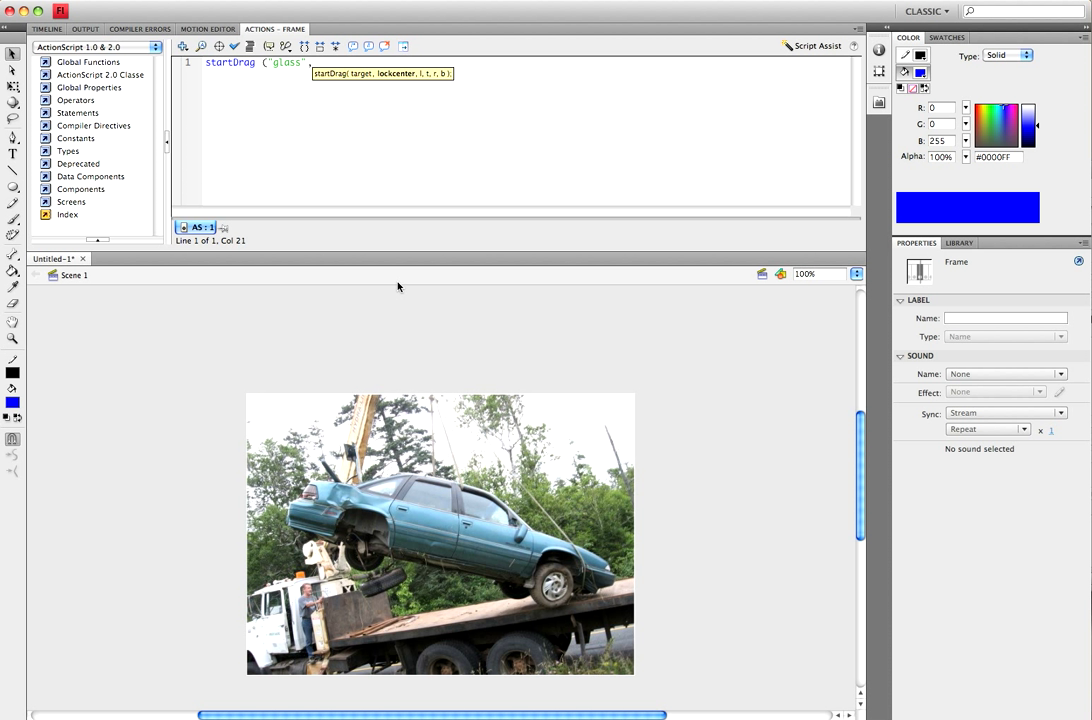
{"action": "type", "text": ");"}
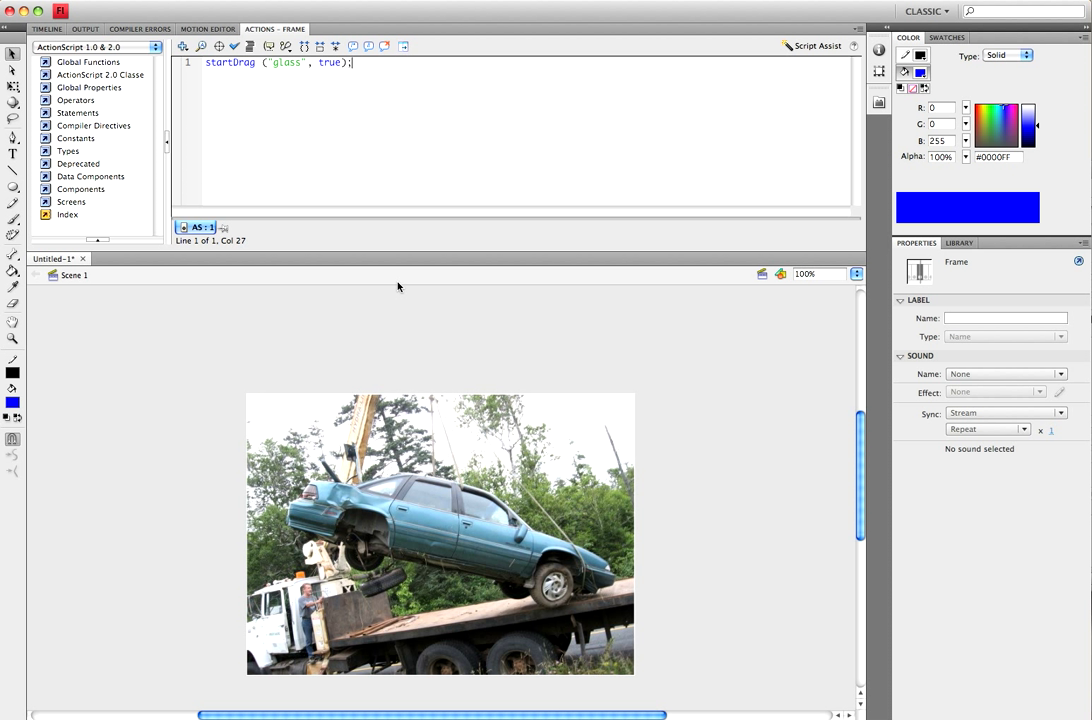
Step: Add Mouse.hide(); on the next line of the frame script
{"action": "key", "text": "Return"}
{"action": "type", "text": "ouse.hide"}
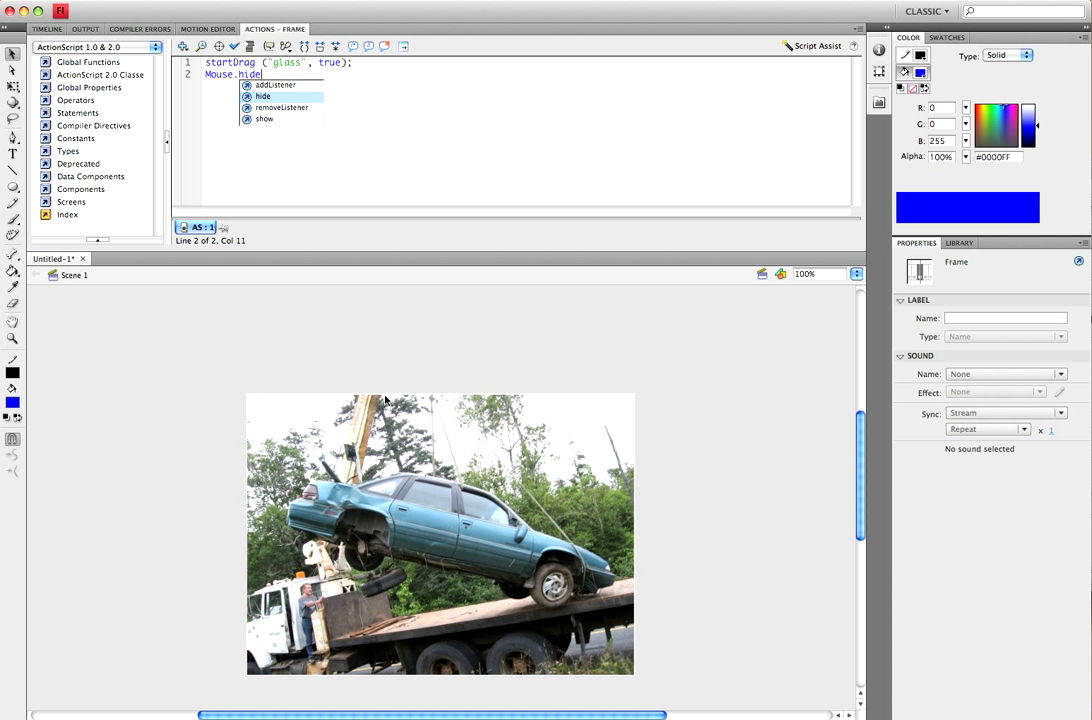
{"action": "type", "text": "();"}
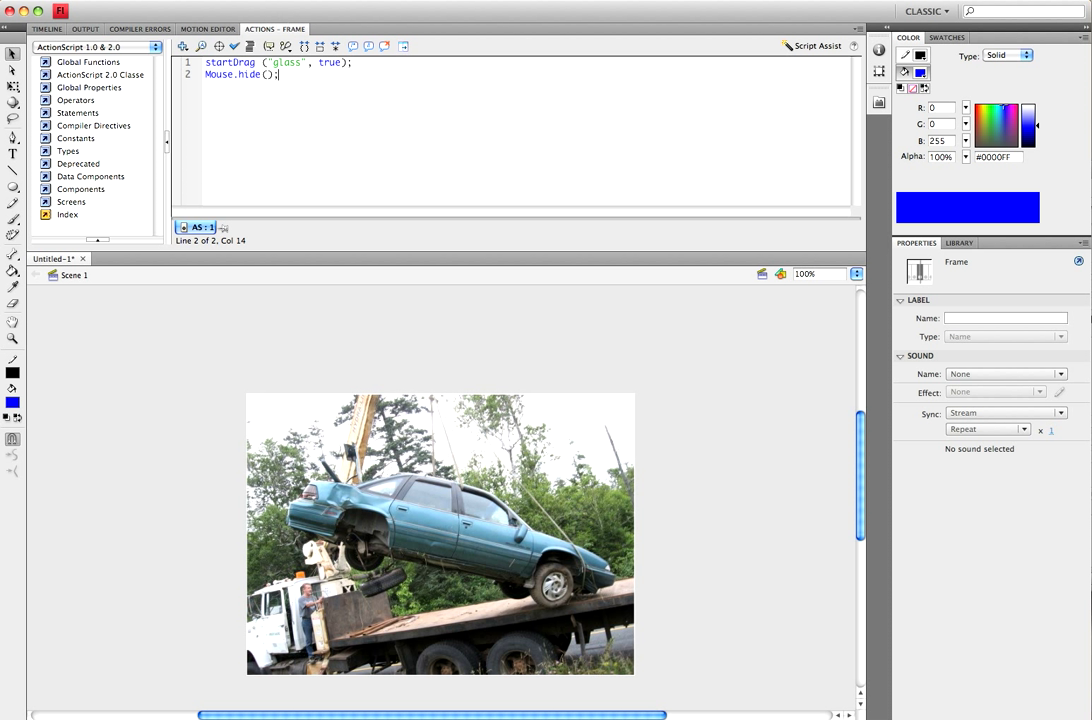
{"action": "left_click", "coordinate": [245, 1]}
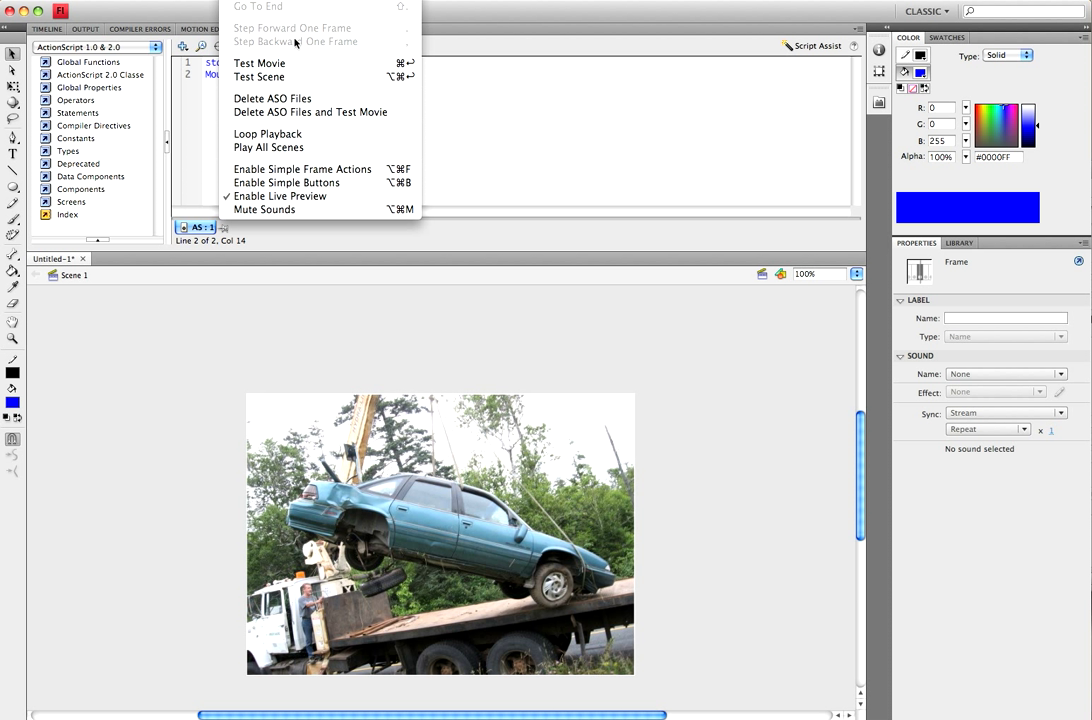
Step: Test the movie, close the SWF preview, and return to the timeline with PictureBig selected
{"action": "left_click", "coordinate": [397, 65]}
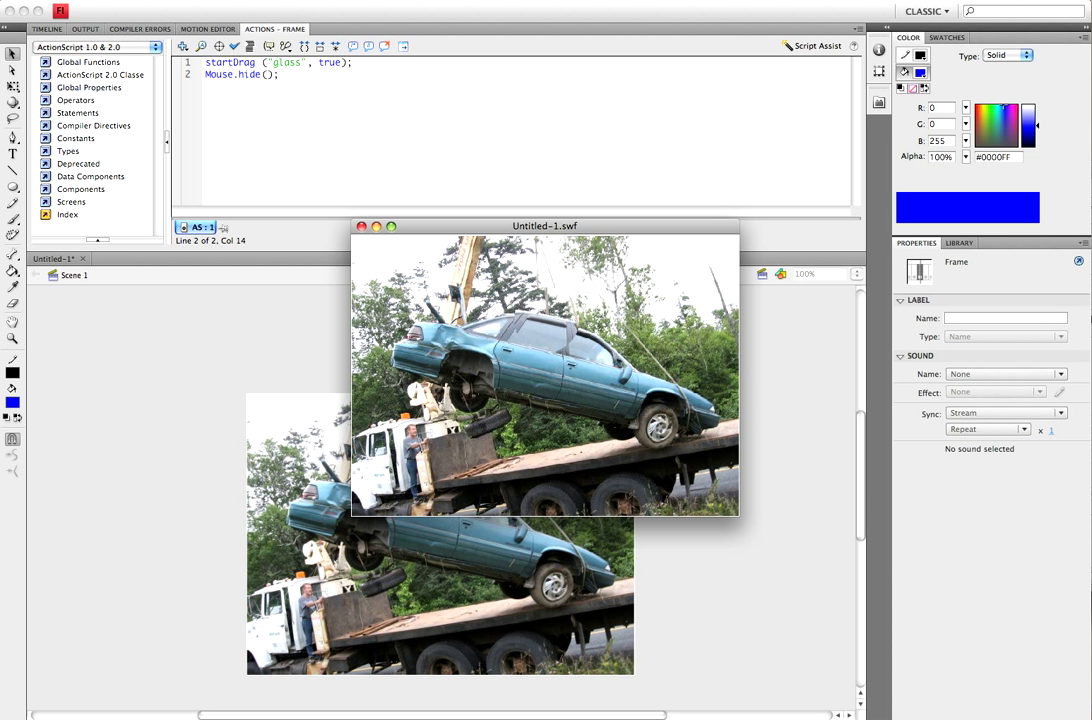
{"action": "left_click", "coordinate": [361, 226]}
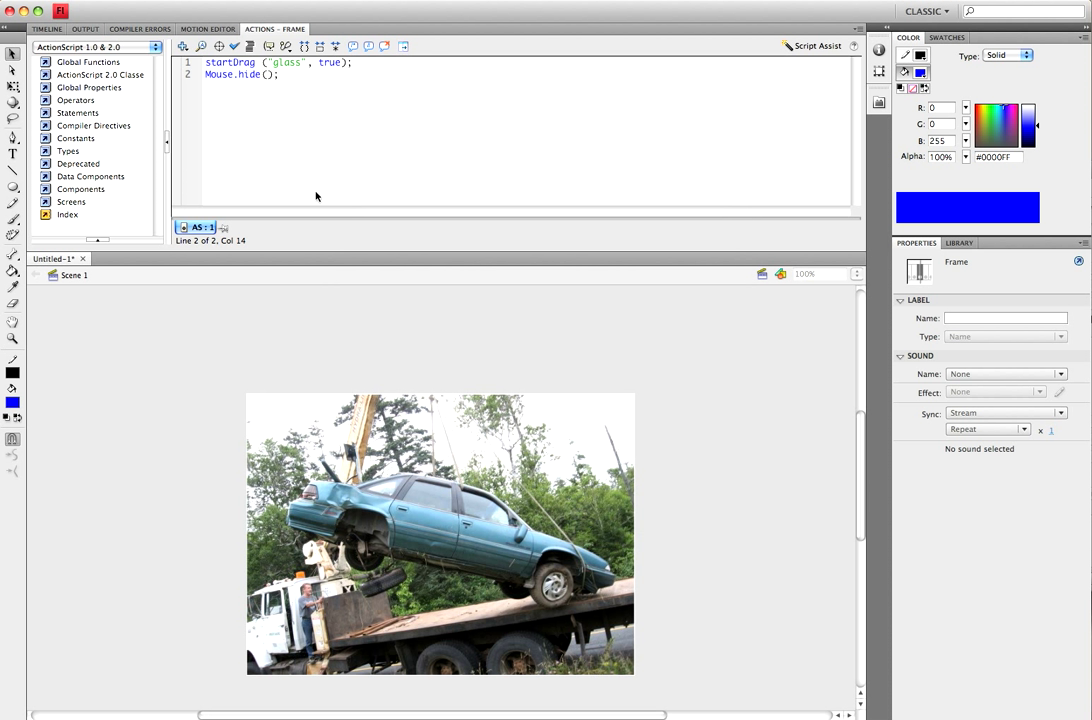
{"action": "left_click", "coordinate": [46, 28]}
{"action": "left_click", "coordinate": [95, 84]}
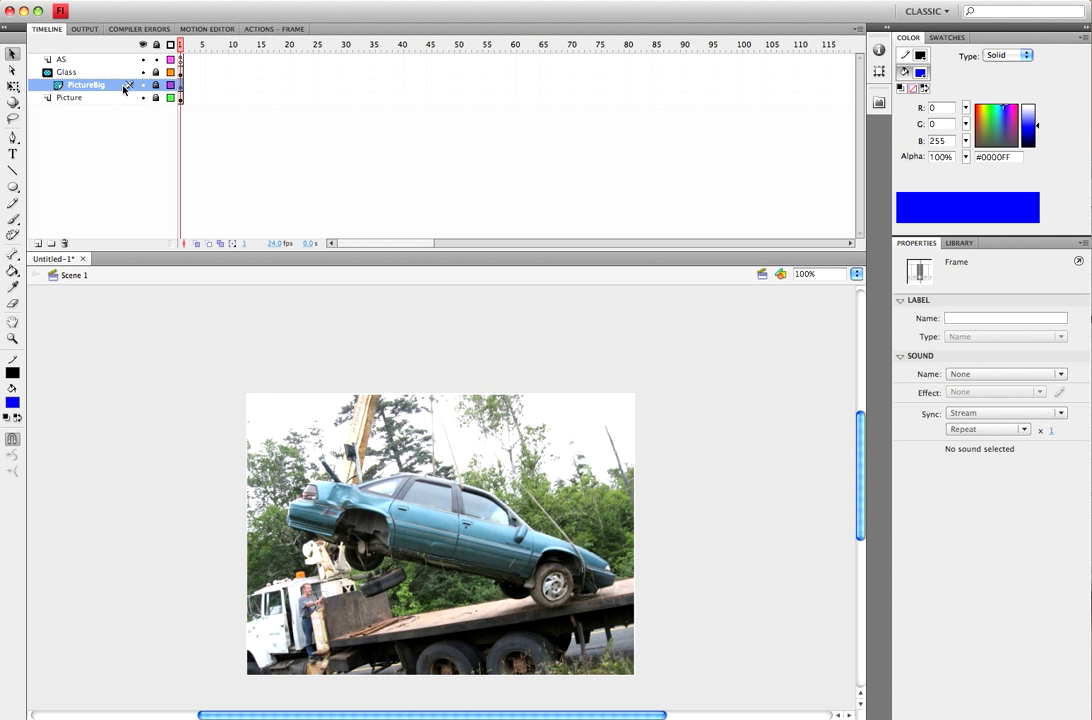
Step: Unlock PictureBig, scale the car picture to 630 × 473, and test the movie again
{"action": "left_click", "coordinate": [155, 72]}
{"action": "left_click", "coordinate": [311, 401]}
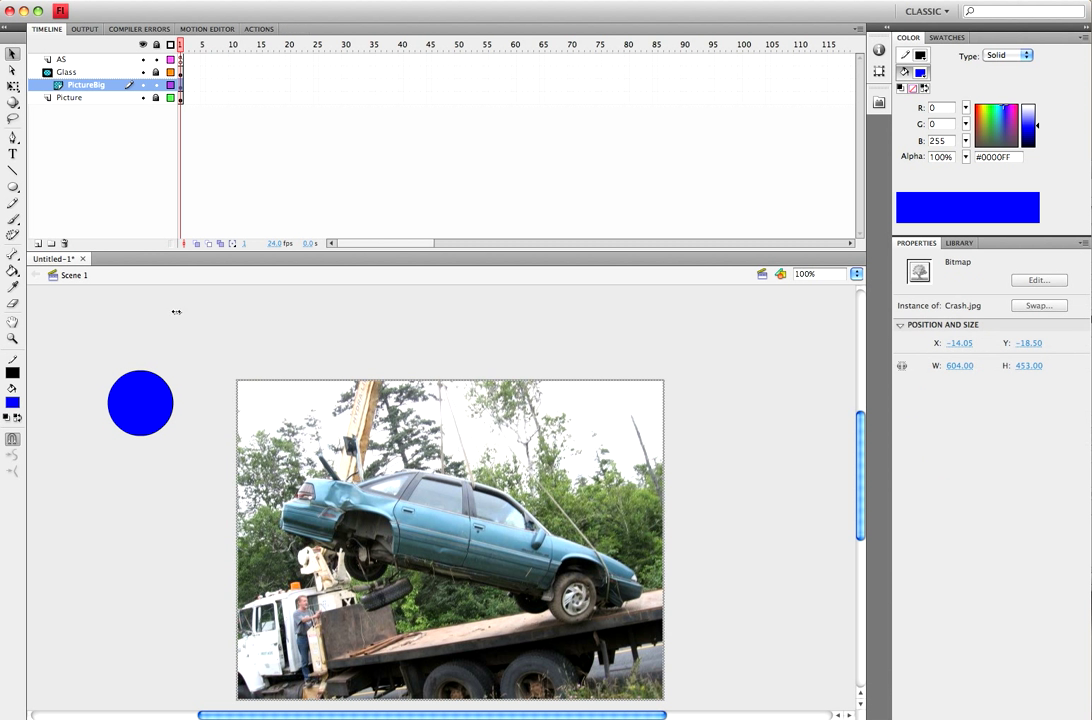
{"action": "left_click", "coordinate": [12, 86]}
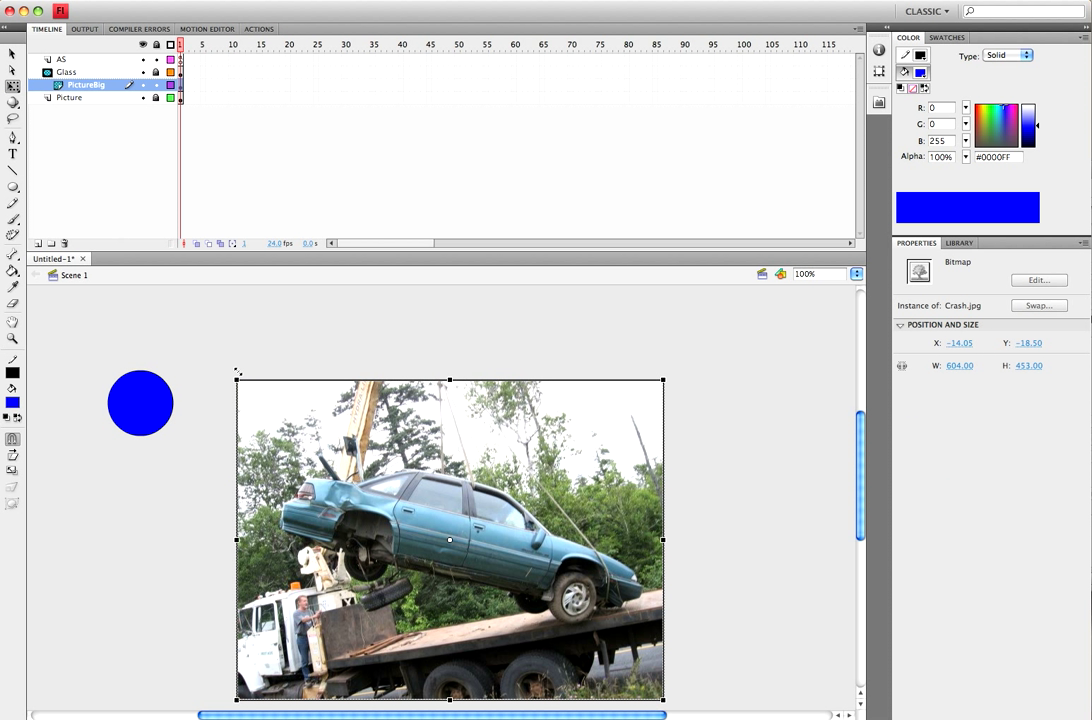
{"action": "left_click_drag", "start_coordinate": [236, 379], "coordinate": [229, 375]}
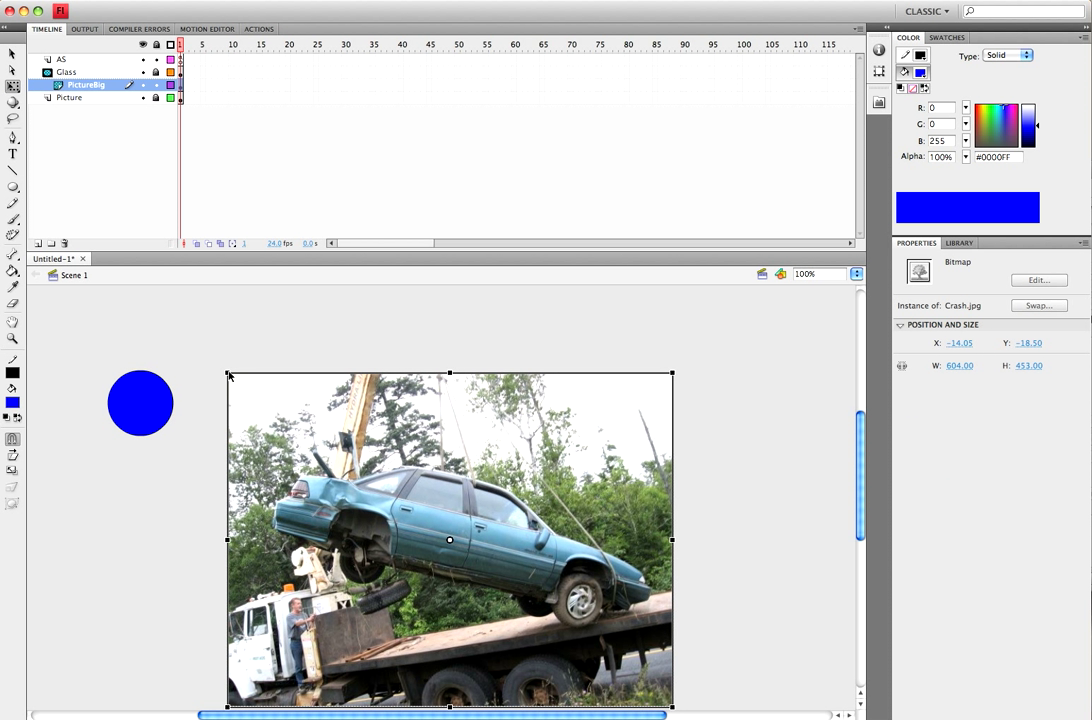
{"action": "left_click", "coordinate": [285, 0]}
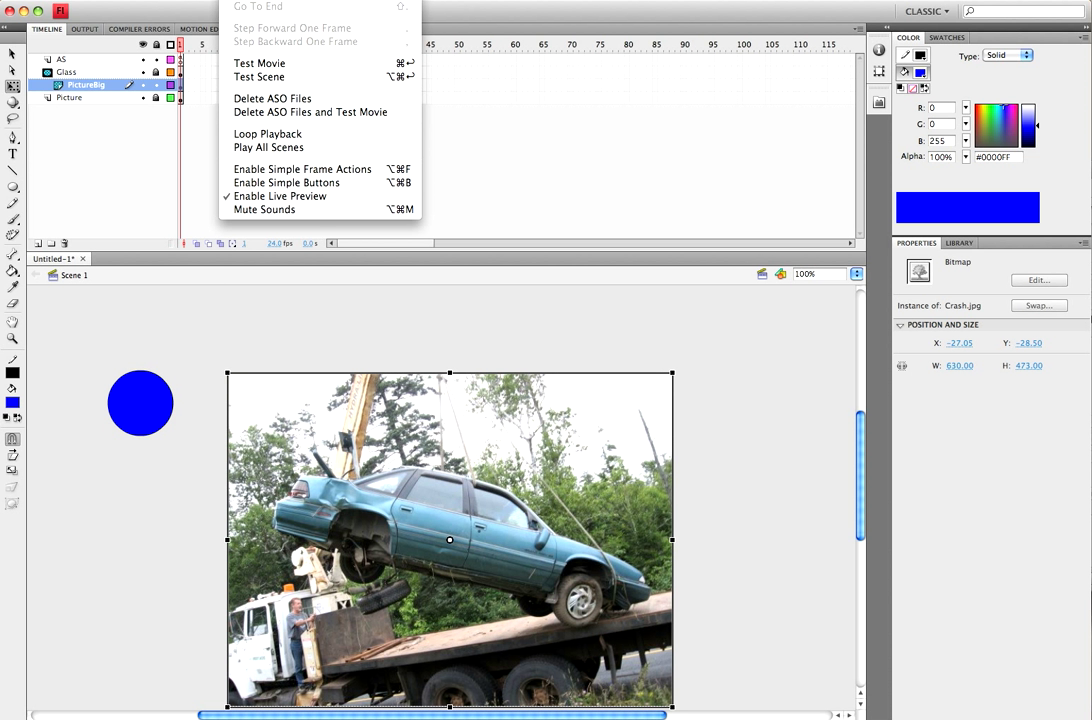
{"action": "left_click", "coordinate": [258, 62]}
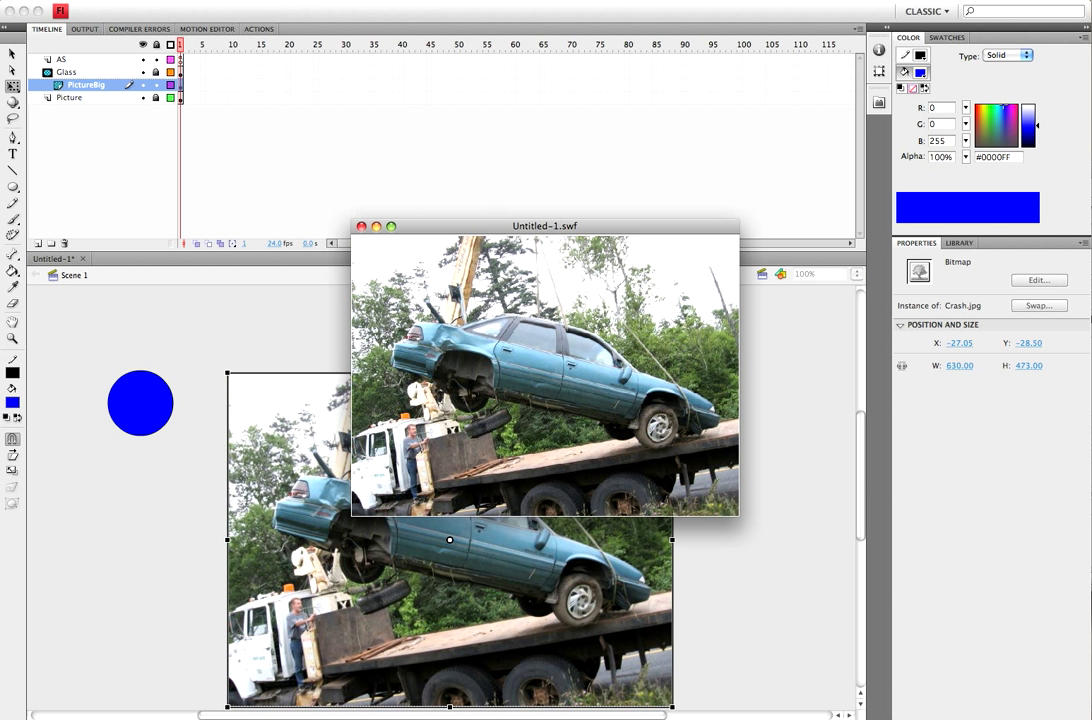